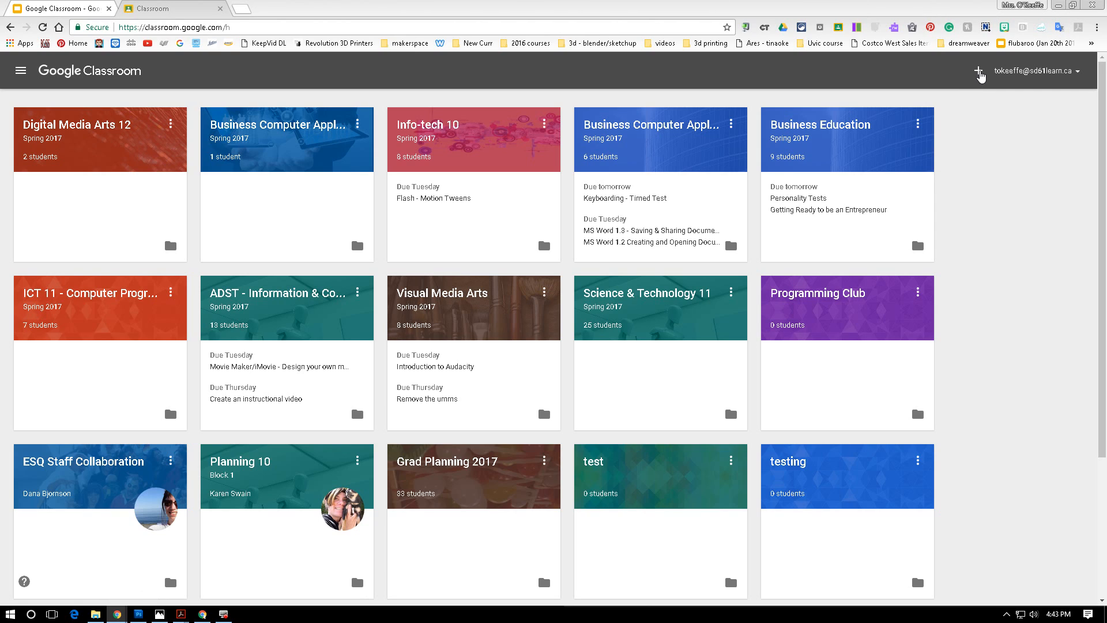
# Create a new class named "Google Demo Classroom", leaving the section and subject blank
pyautogui.click(979, 72)
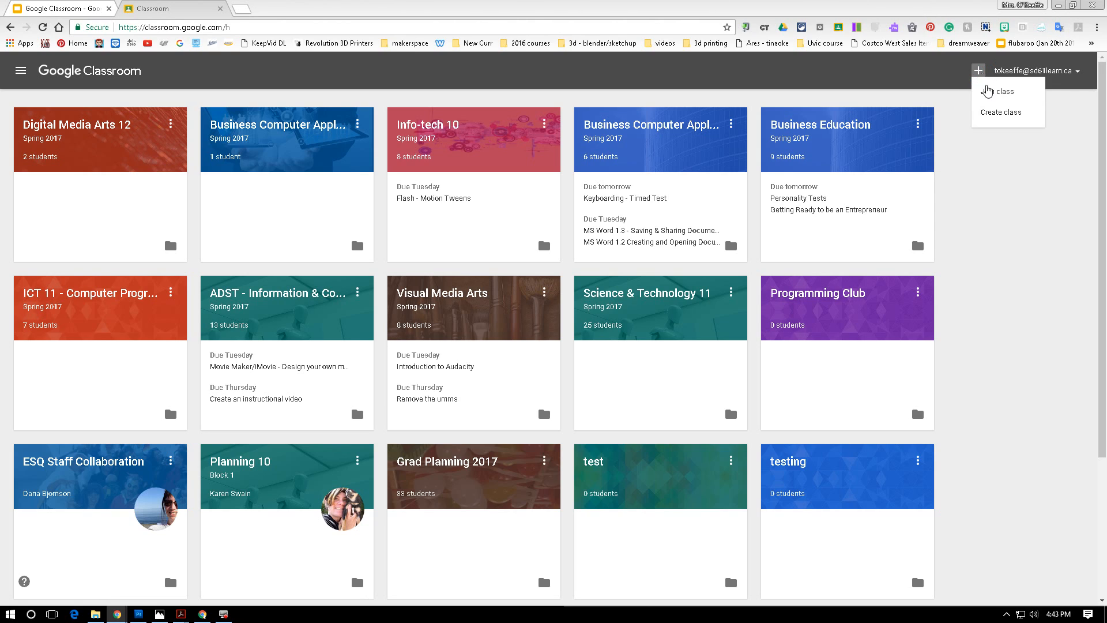
pyautogui.click(993, 113)
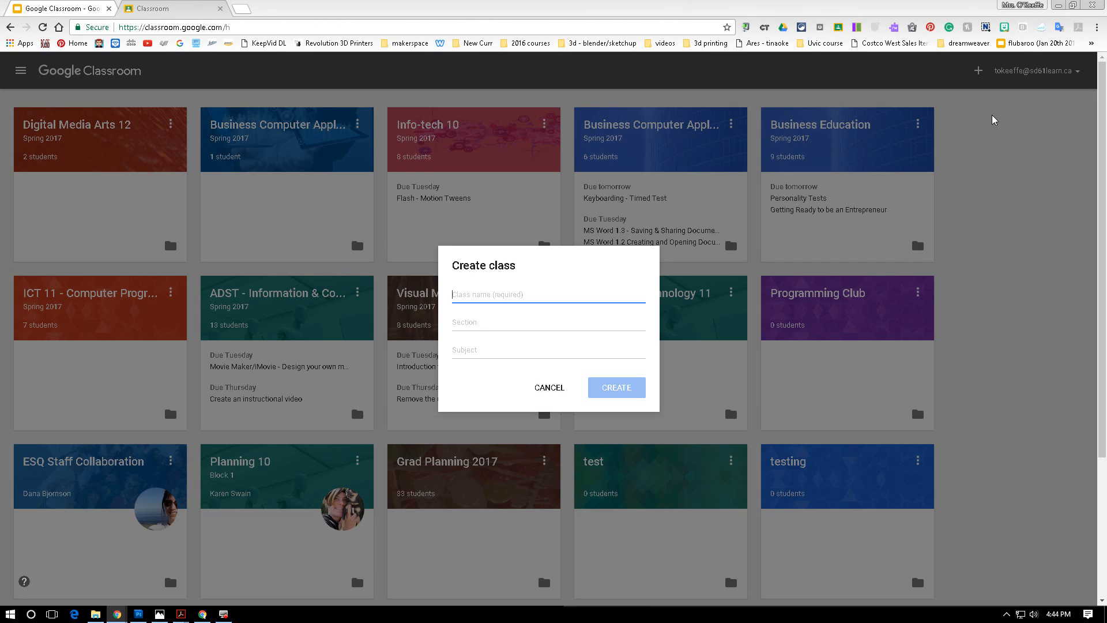
pyautogui.write('Google ')
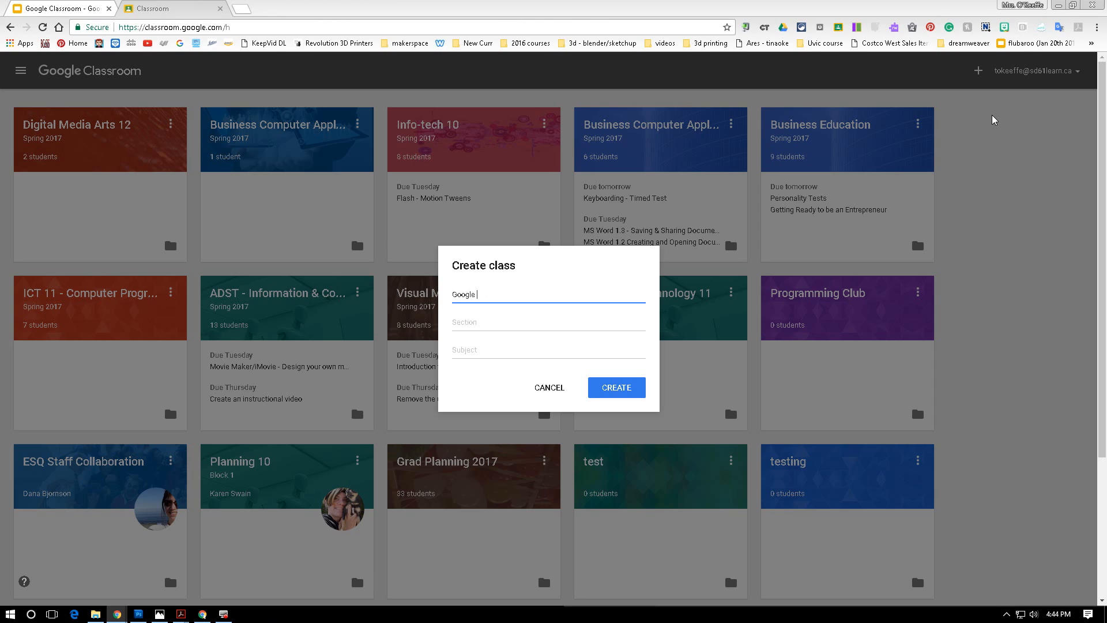
pyautogui.write('Dmeo')
pyautogui.press('BackSpace')
pyautogui.press('BackSpace')
pyautogui.press('BackSpace')
pyautogui.write('emo Classroom')
pyautogui.click(618, 390)
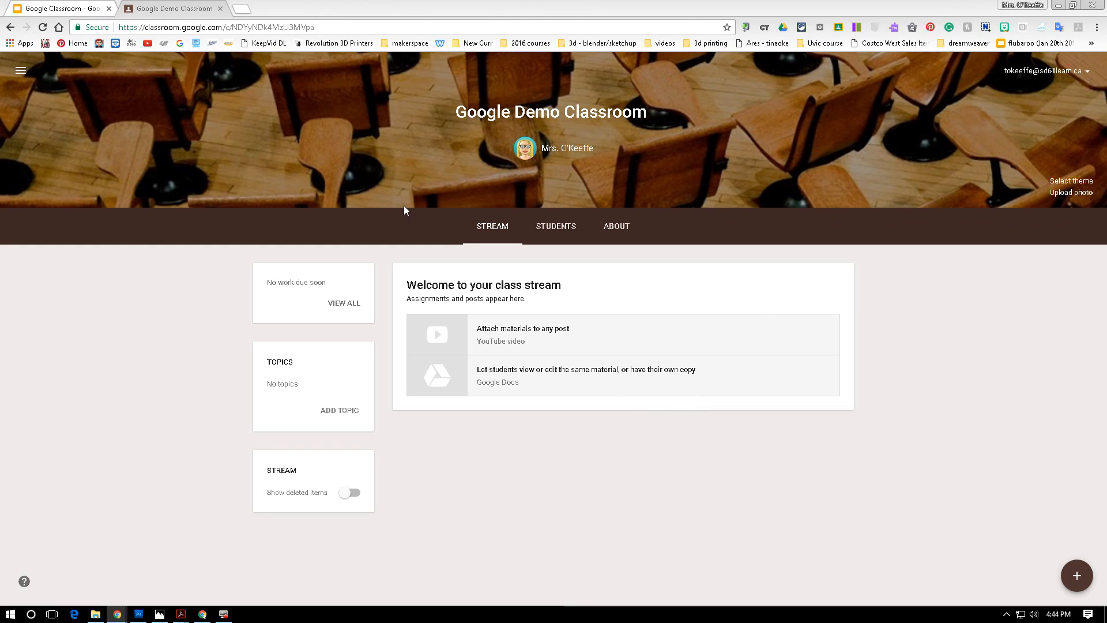
# View the general Classroom account and notification settings, and return to the Google Demo Classroom
pyautogui.click(20, 71)
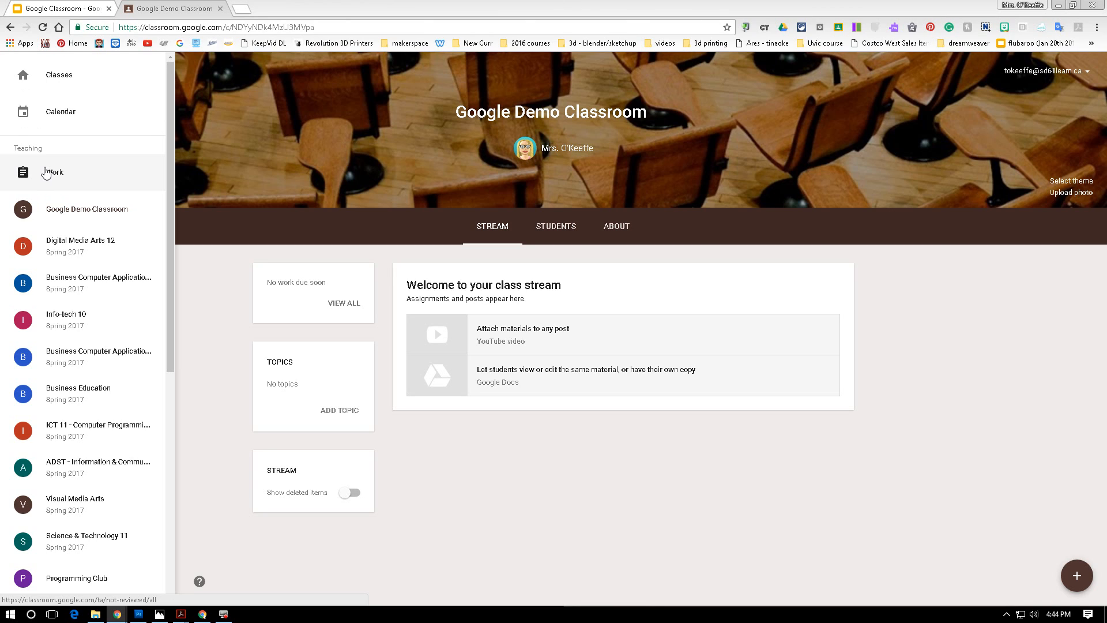
pyautogui.scroll(-7, 93, 468)
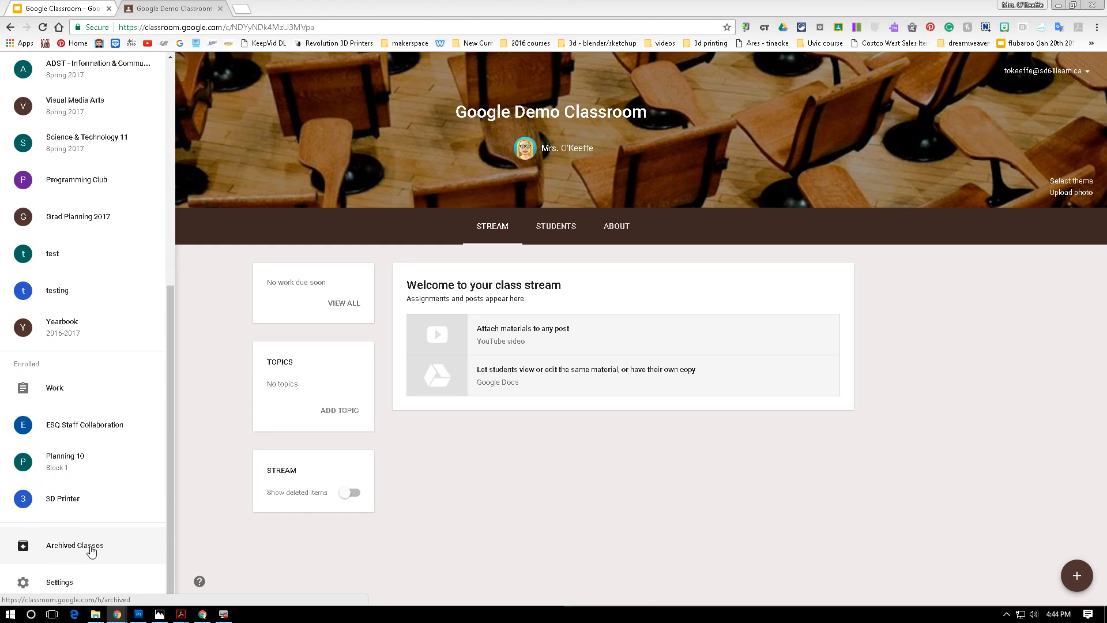
pyautogui.click(60, 583)
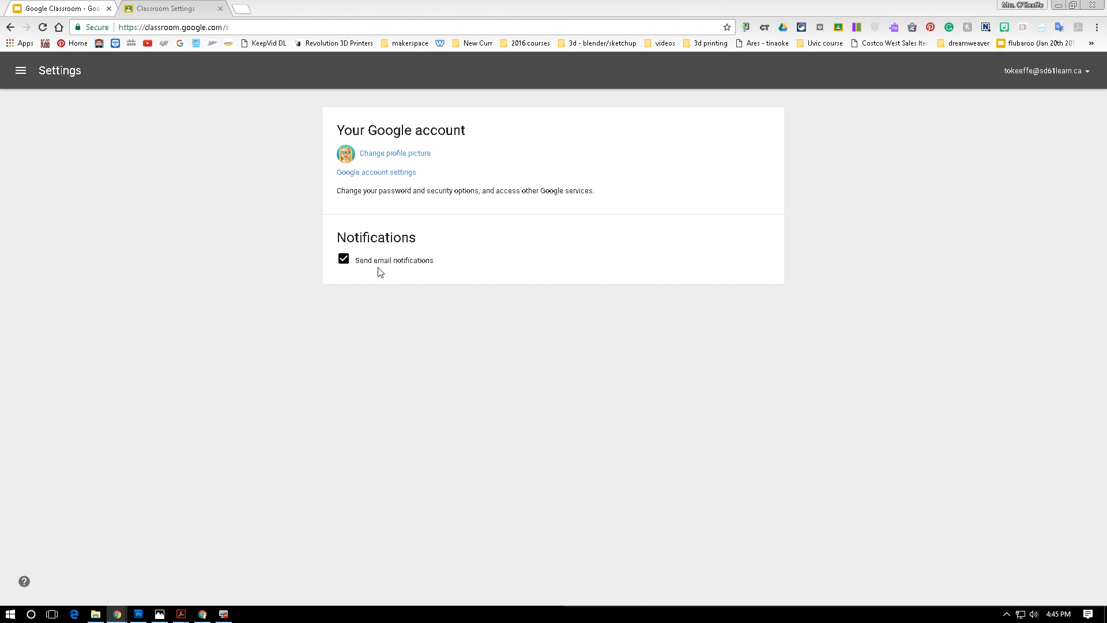
pyautogui.click(20, 70)
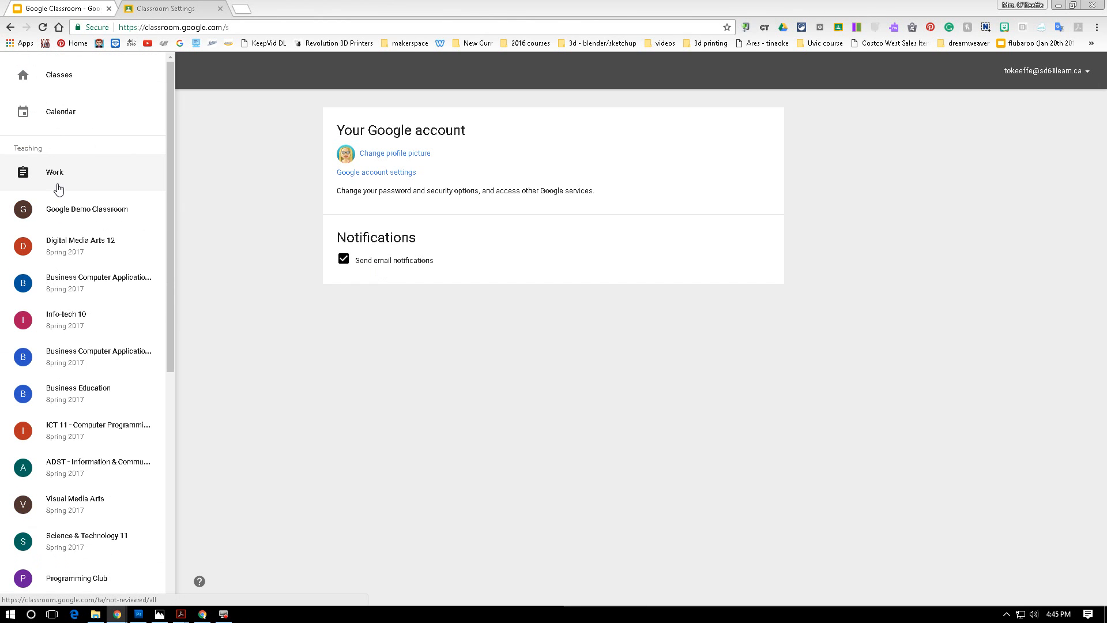
pyautogui.click(59, 210)
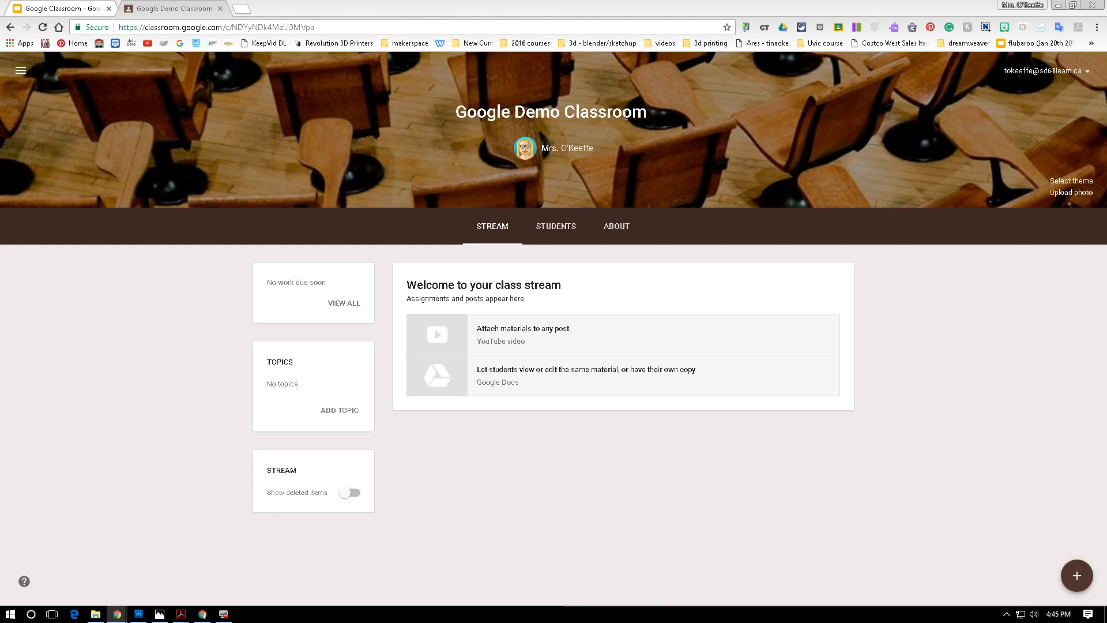
# Go to the overview of all classes, reopen the Google Demo Classroom from its card, and return to the overview
pyautogui.click(22, 72)
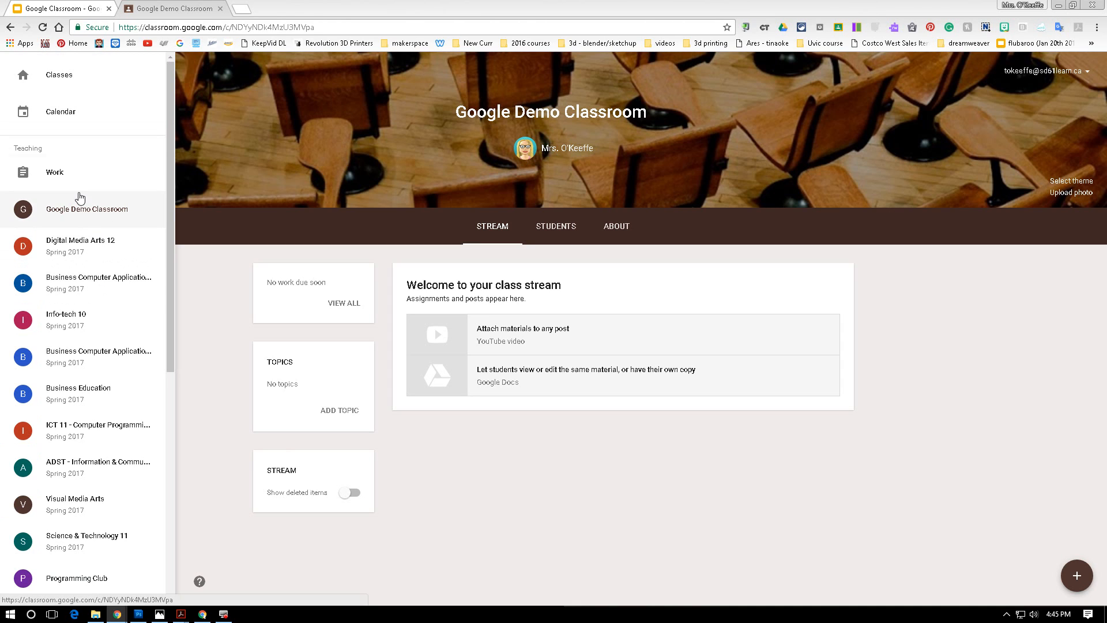
pyautogui.click(51, 80)
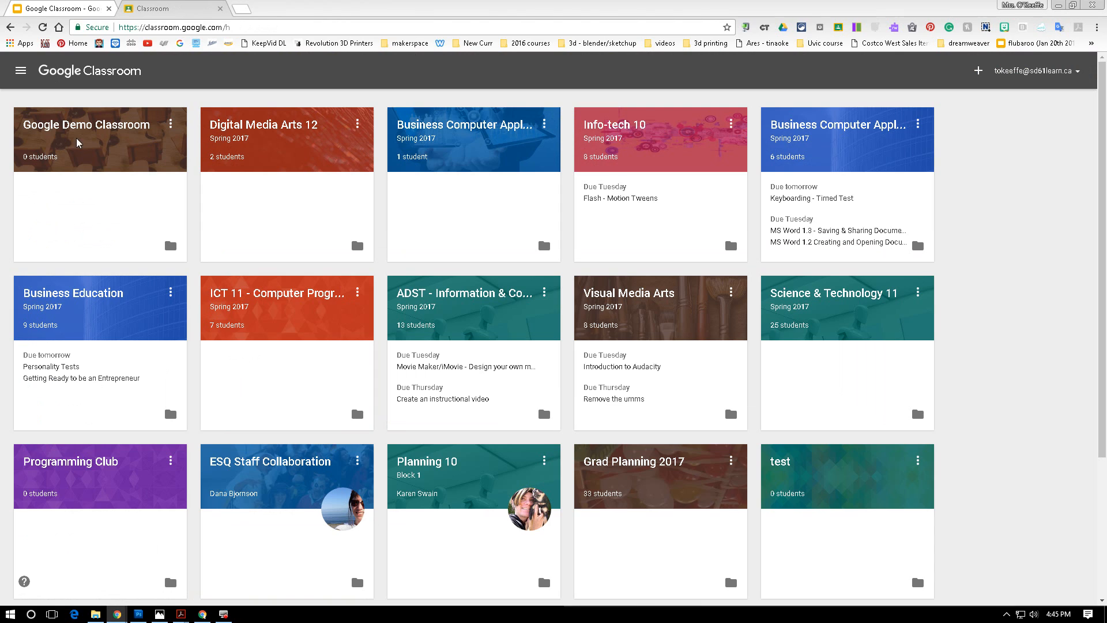
pyautogui.click(81, 125)
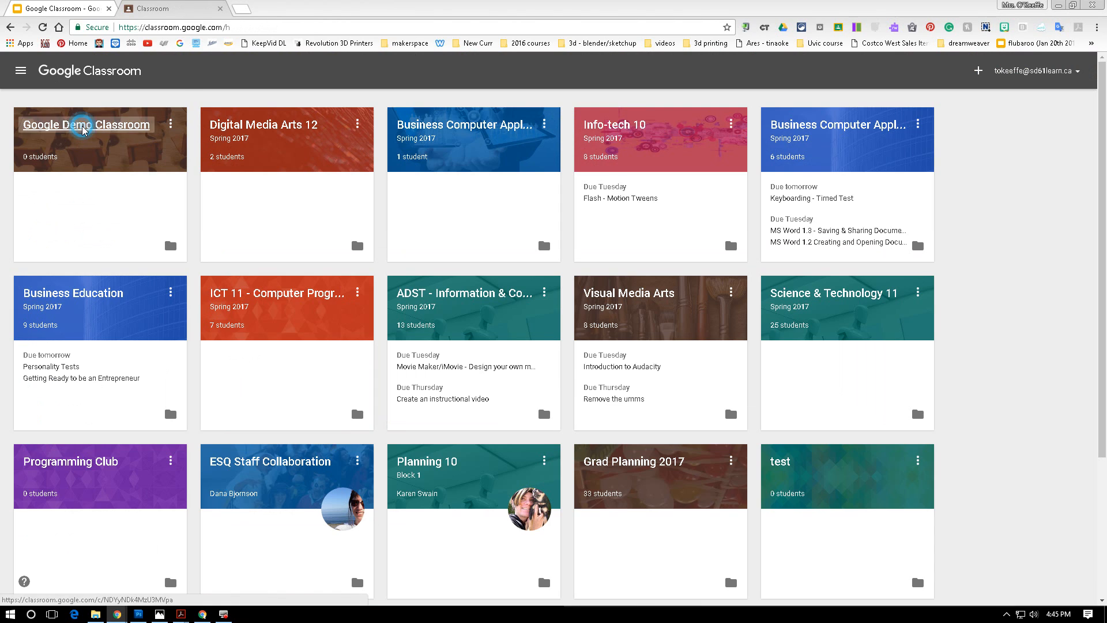
pyautogui.click(20, 71)
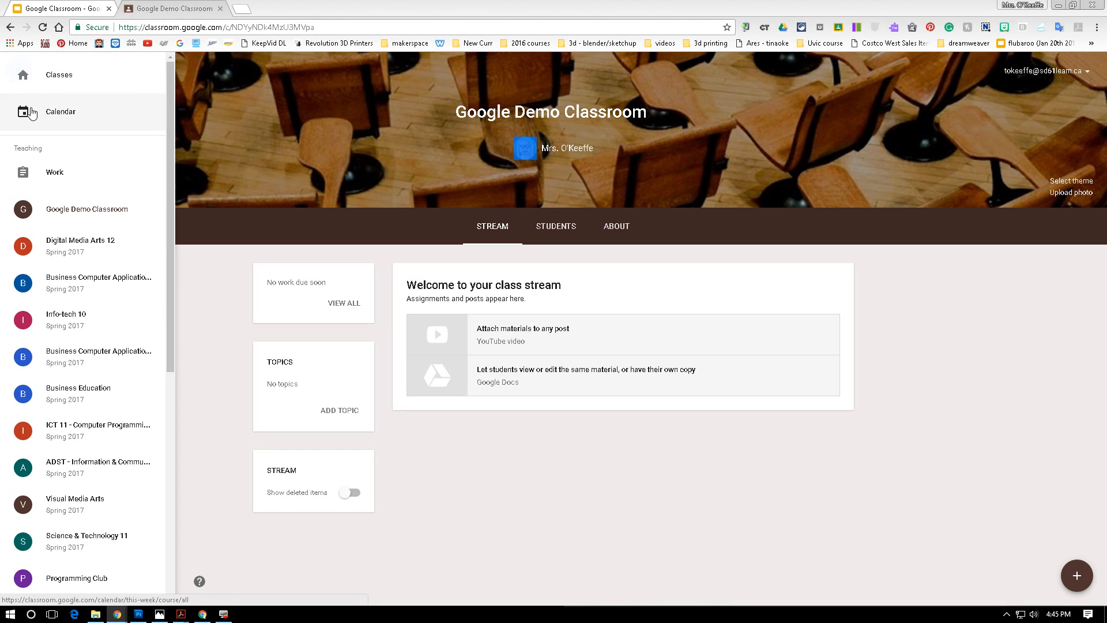
pyautogui.click(49, 78)
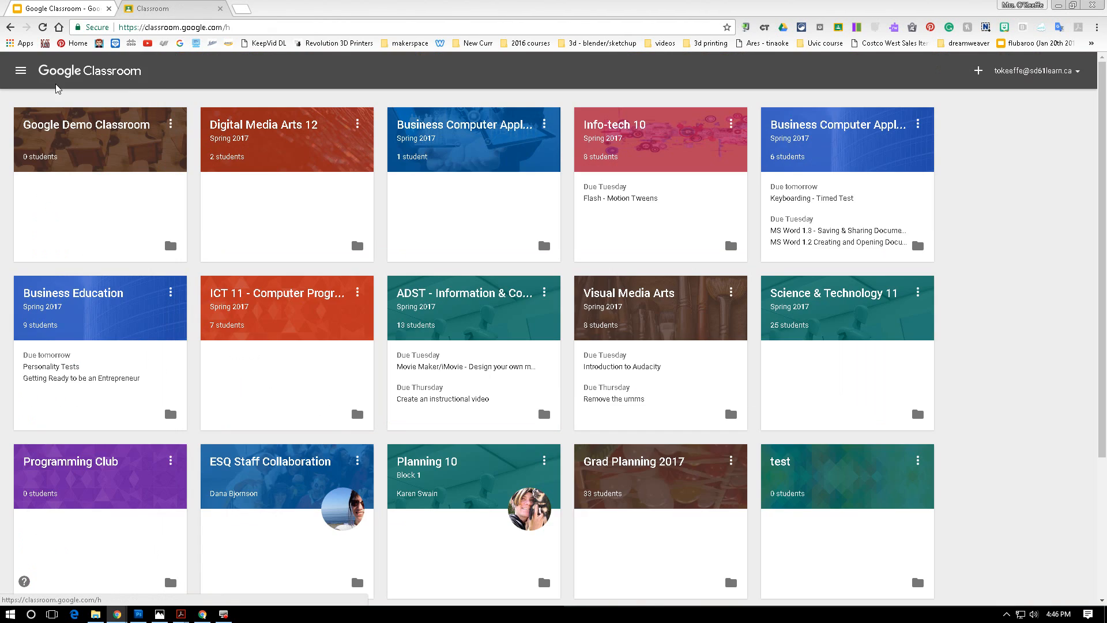
# View the editable name and section of the Google Demo Classroom, and close them without changes
pyautogui.click(174, 128)
pyautogui.click(132, 146)
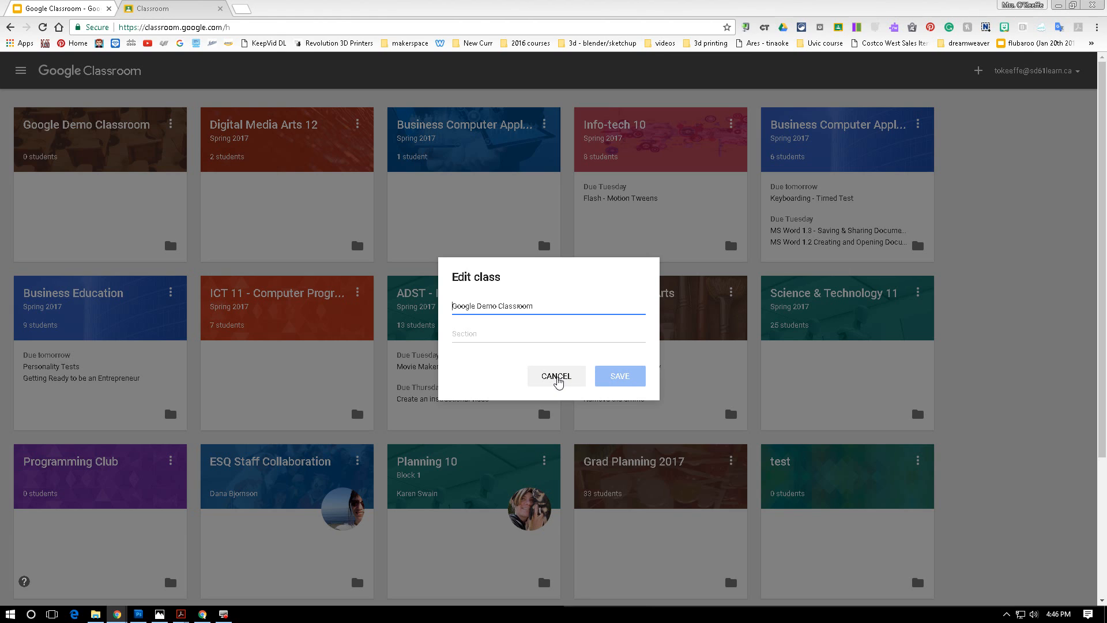
pyautogui.click(557, 379)
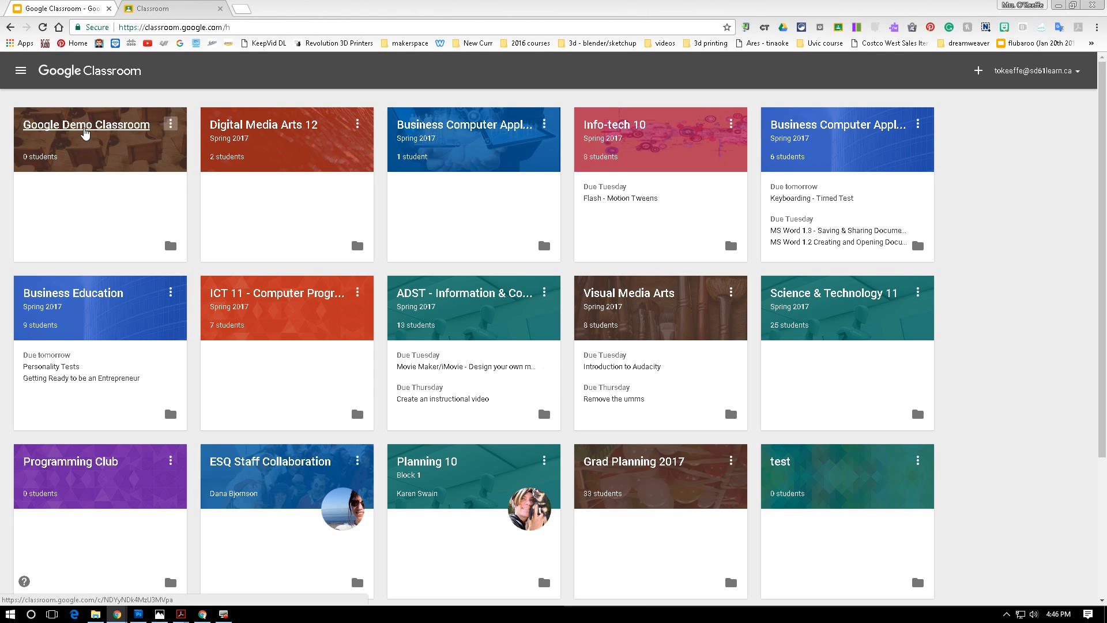
# Open the Google Demo Classroom and look through its theme gallery without selecting a theme, and return to the stream
pyautogui.click(84, 127)
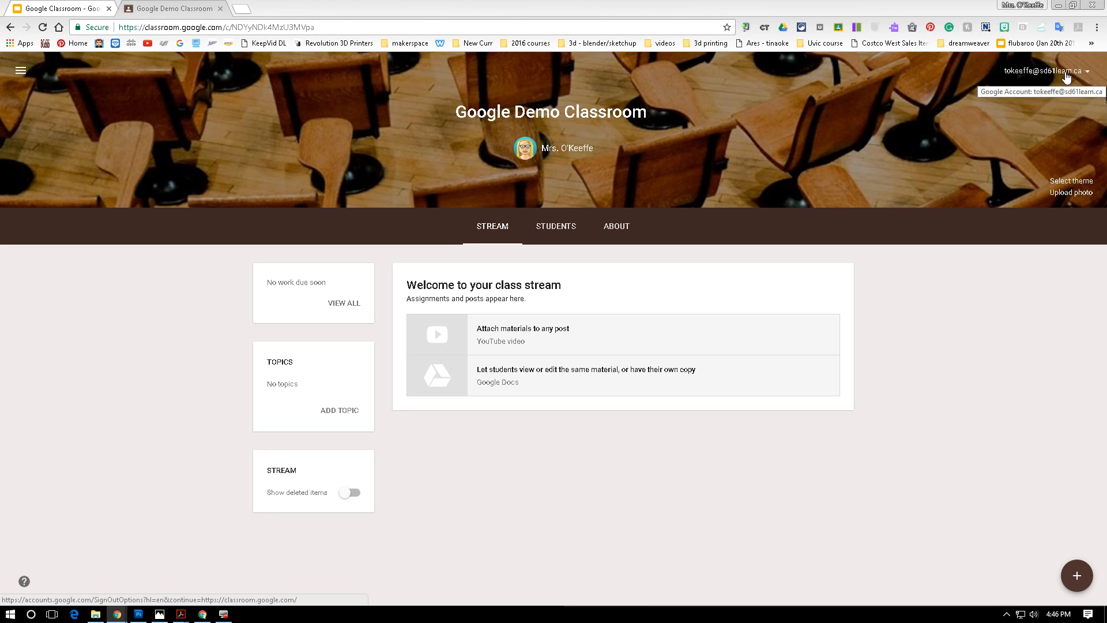
pyautogui.click(1072, 181)
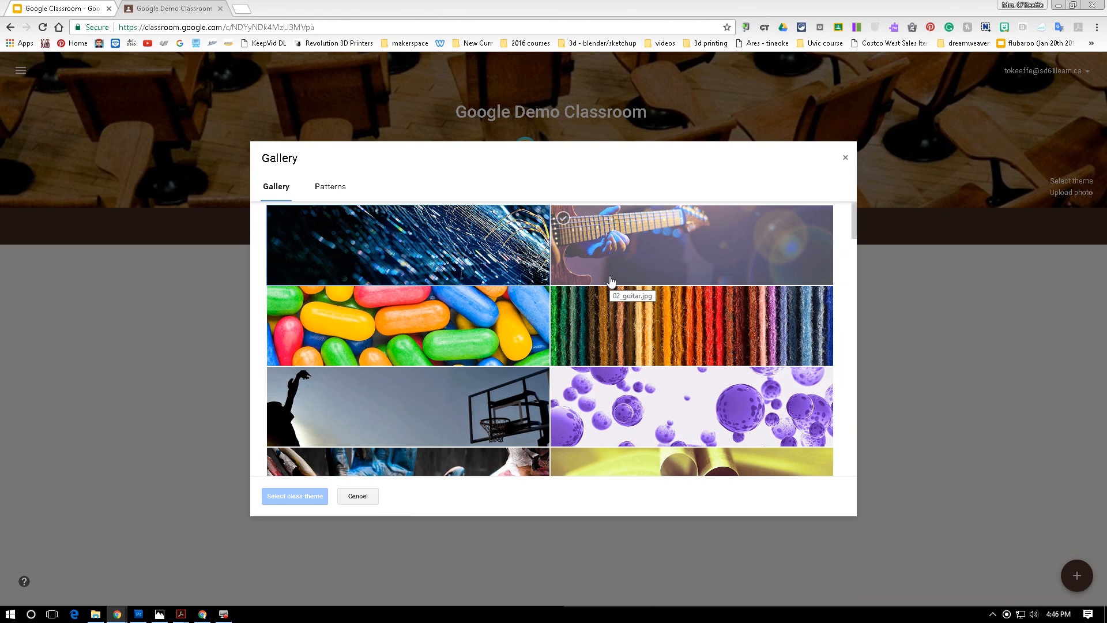
pyautogui.click(357, 497)
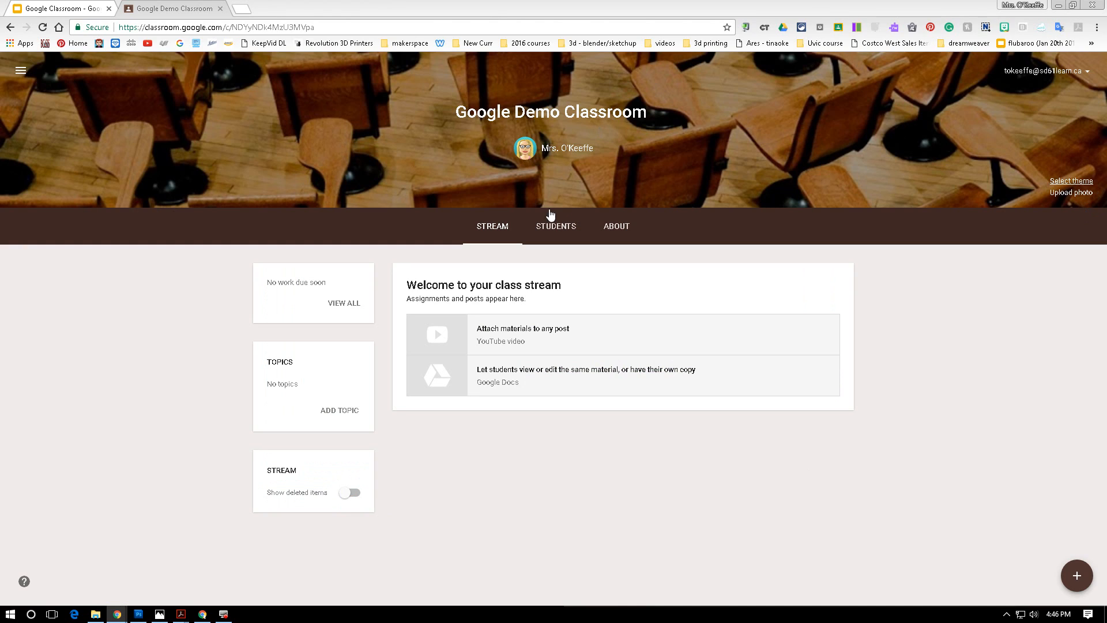
pyautogui.click(503, 231)
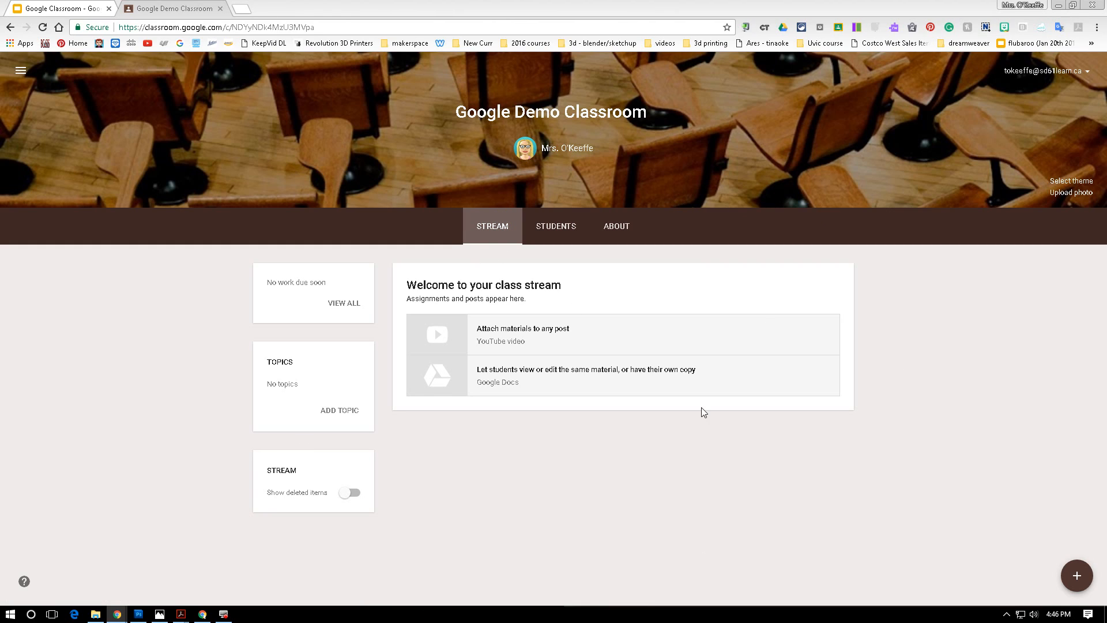
# Examine the class code and its reset and disable options among the student settings
pyautogui.click(561, 235)
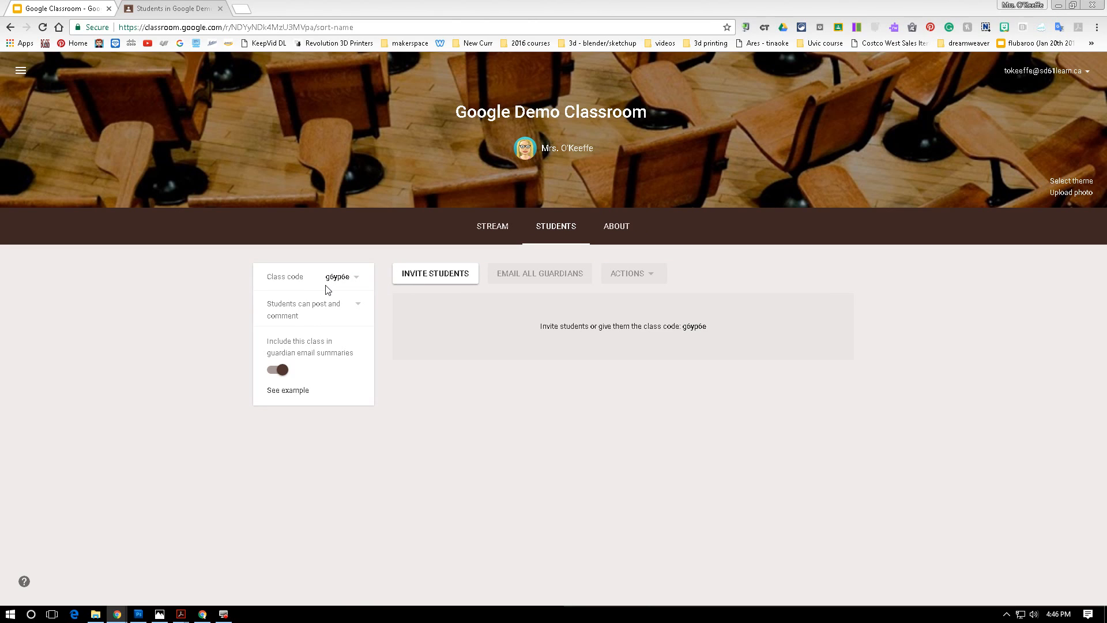
pyautogui.click(354, 278)
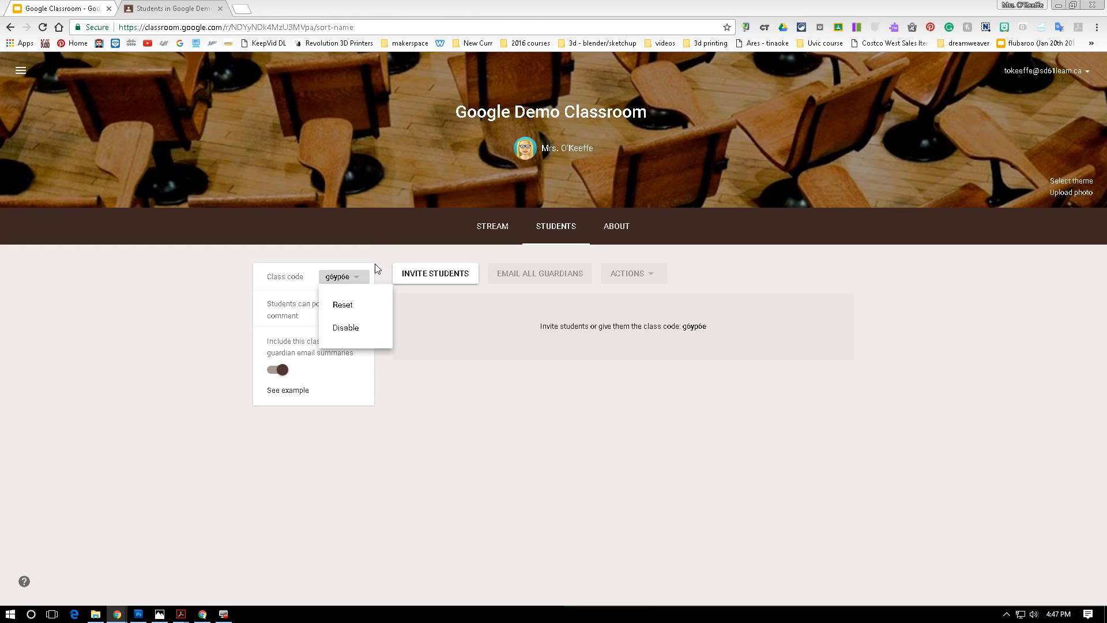
pyautogui.doubleClick(376, 247)
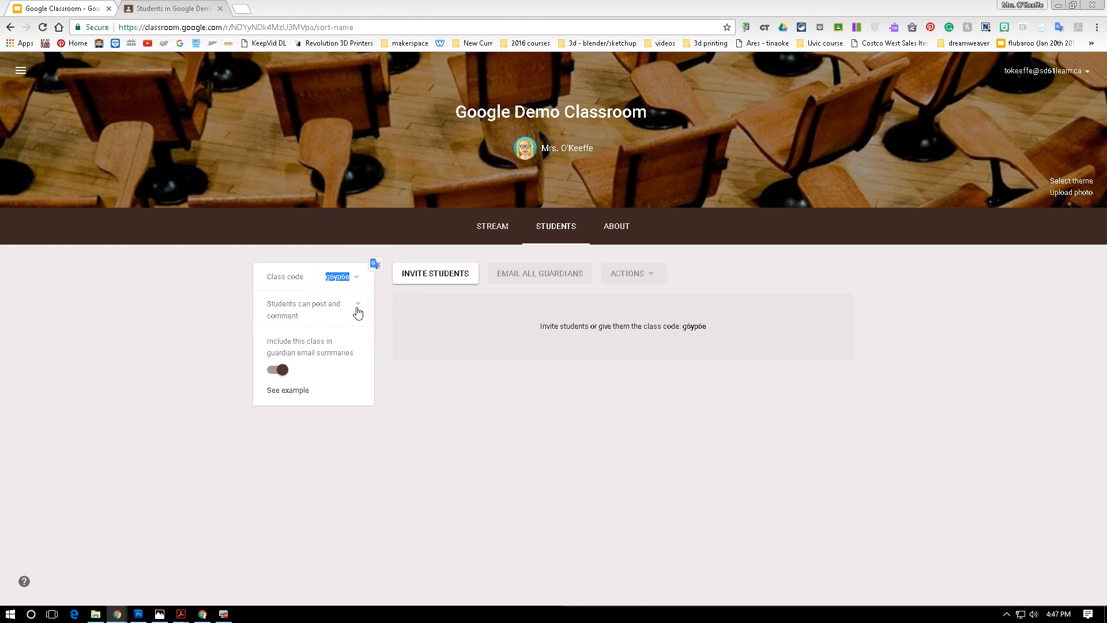
# Examine the options for student posting and commenting, and view the class's About page
pyautogui.click(358, 312)
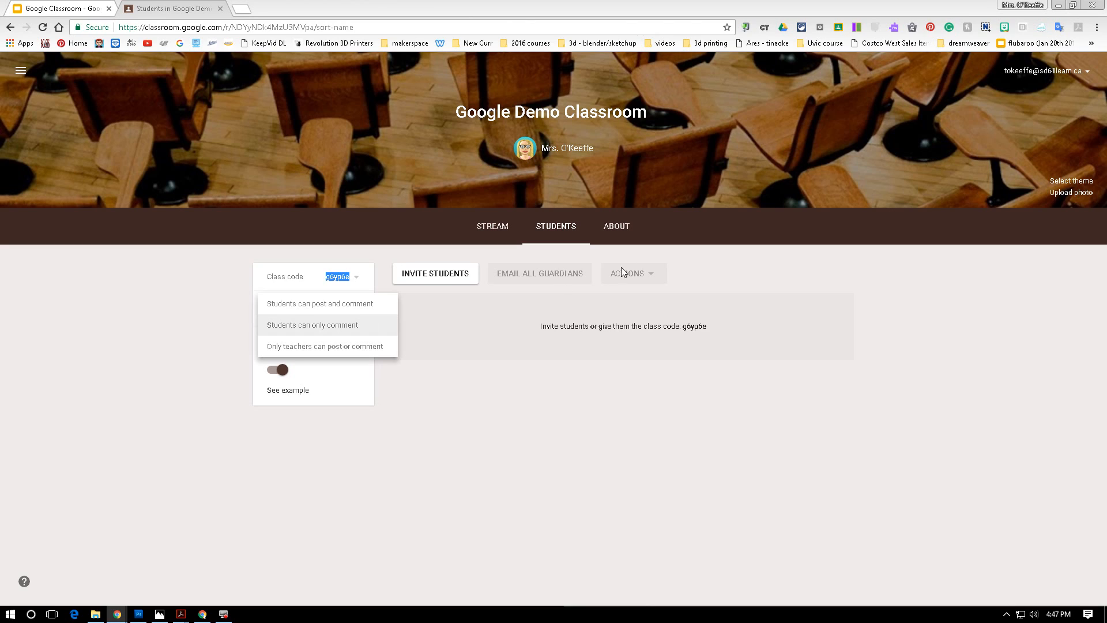
pyautogui.click(642, 273)
pyautogui.click(657, 274)
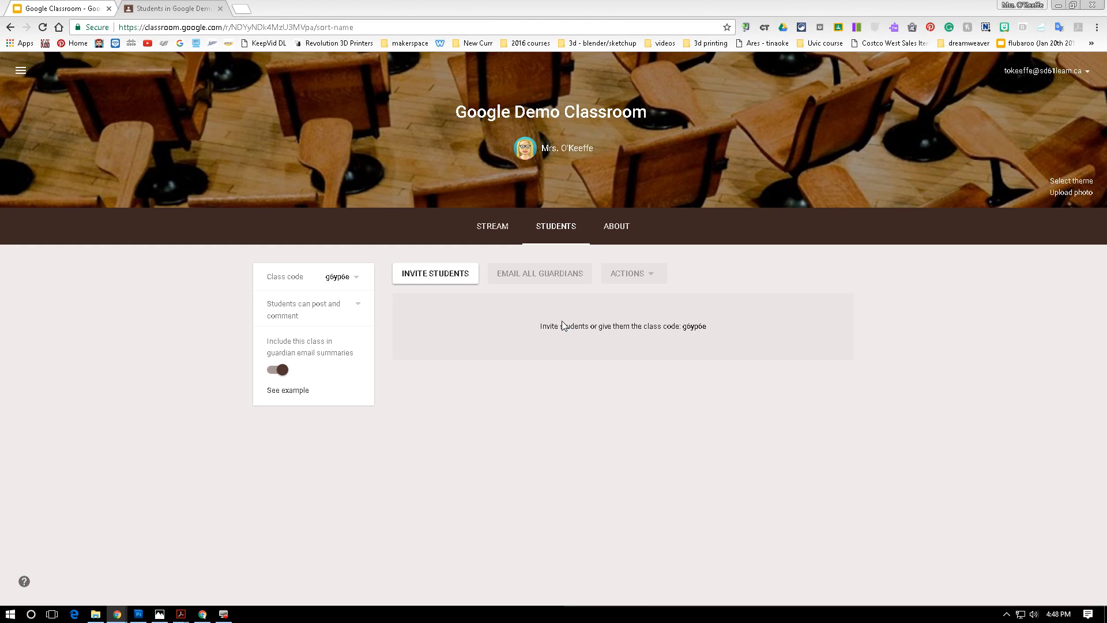
pyautogui.click(621, 233)
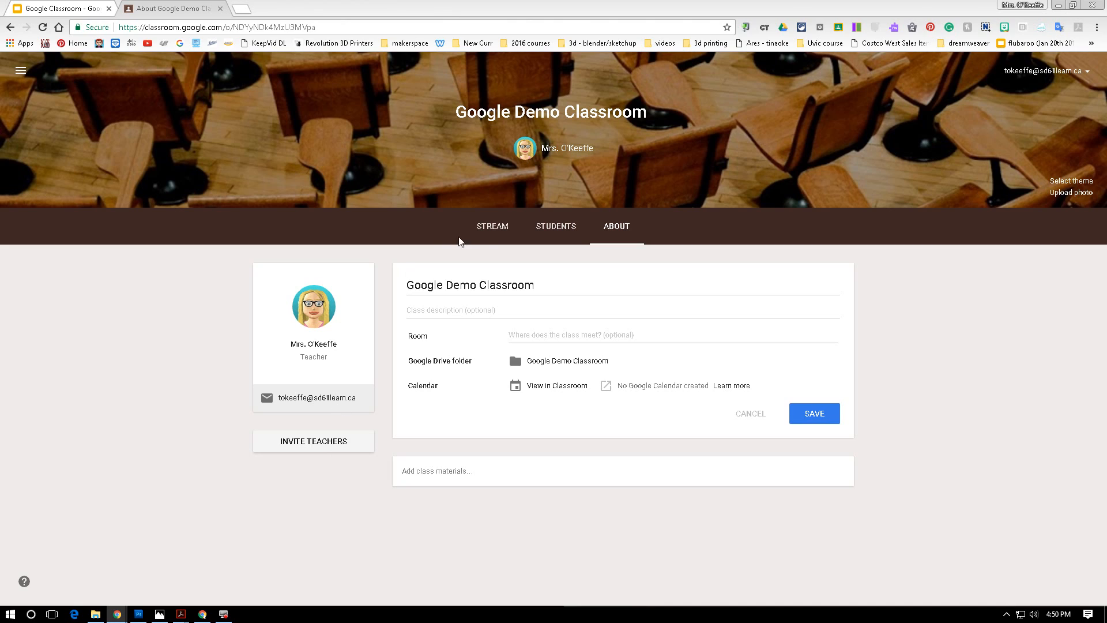
# Start a class stream announcement reading "Hello to everyone at the New Teacher Conference - welcome to your Google Classroom demo"
pyautogui.click(484, 230)
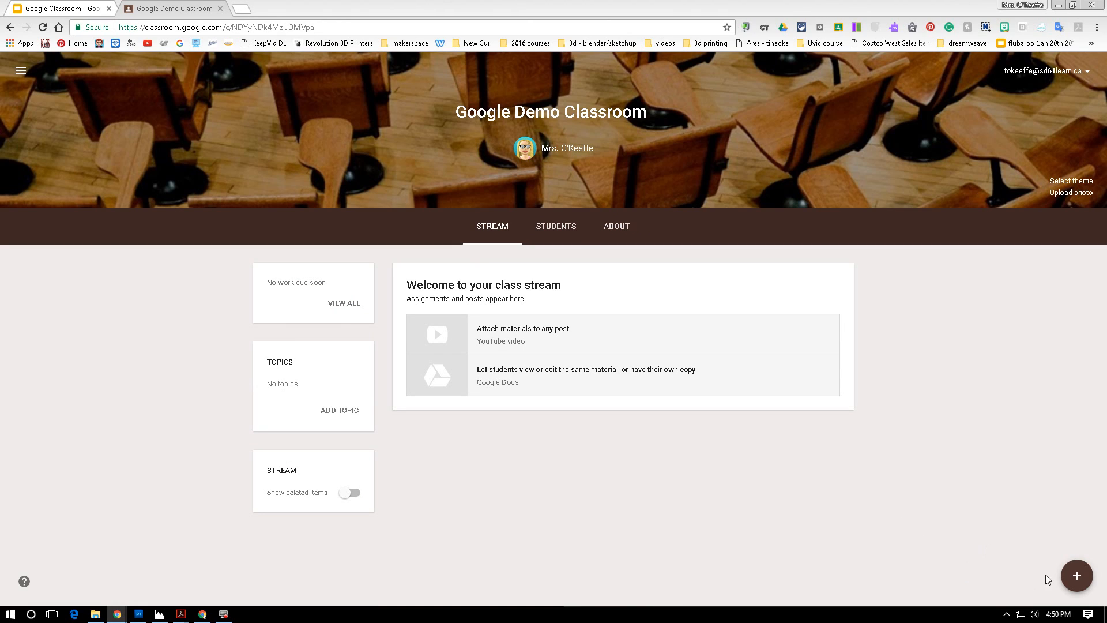
pyautogui.moveTo(1077, 580)
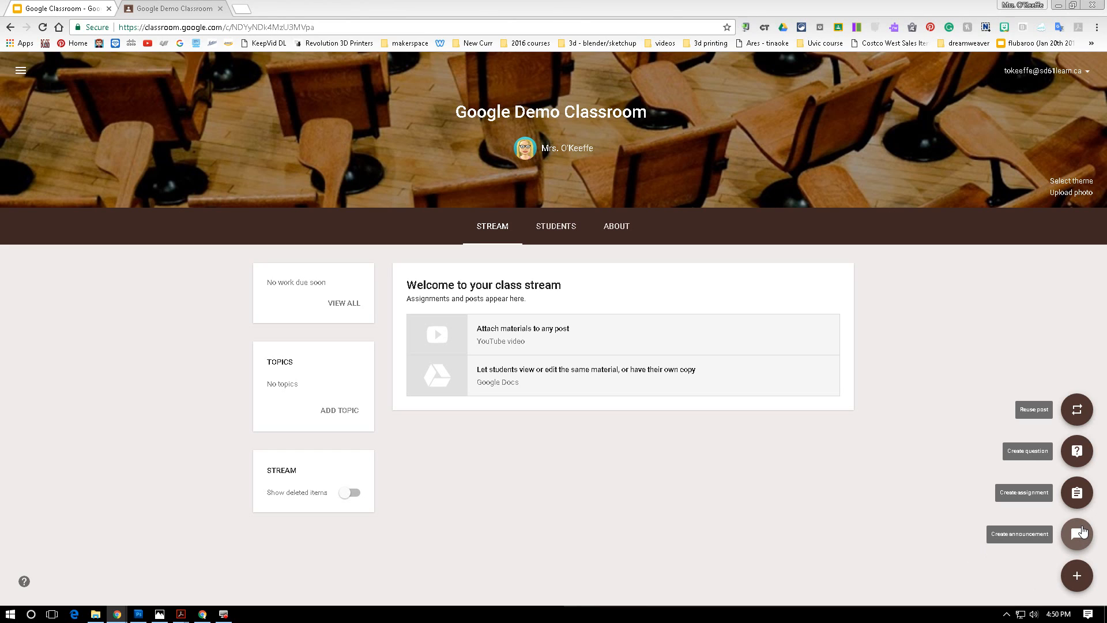
pyautogui.click(1082, 530)
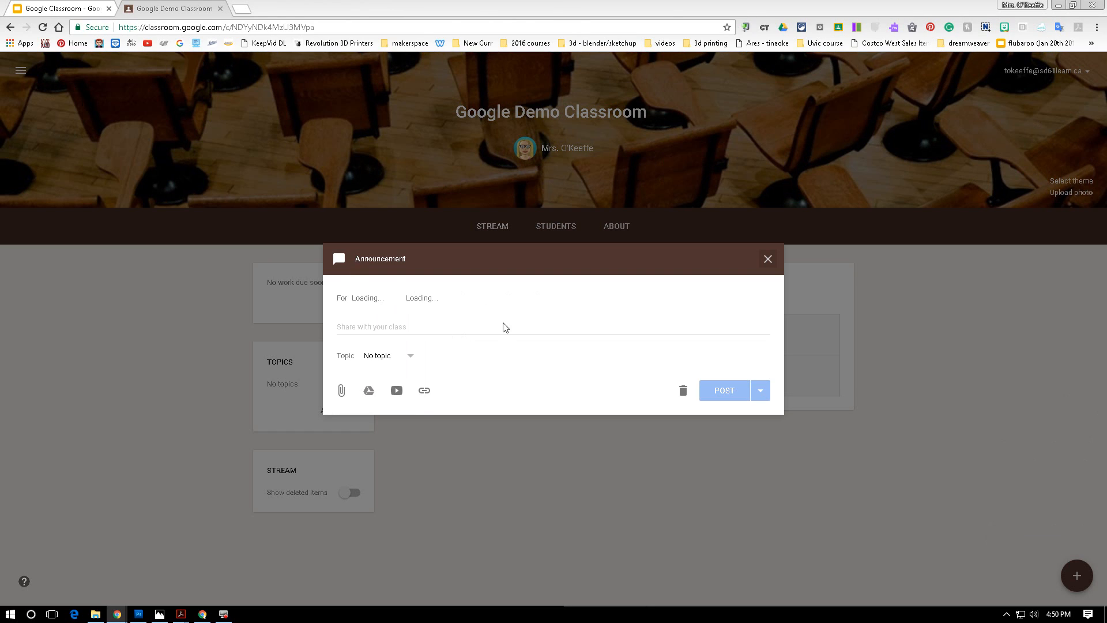
pyautogui.click(463, 329)
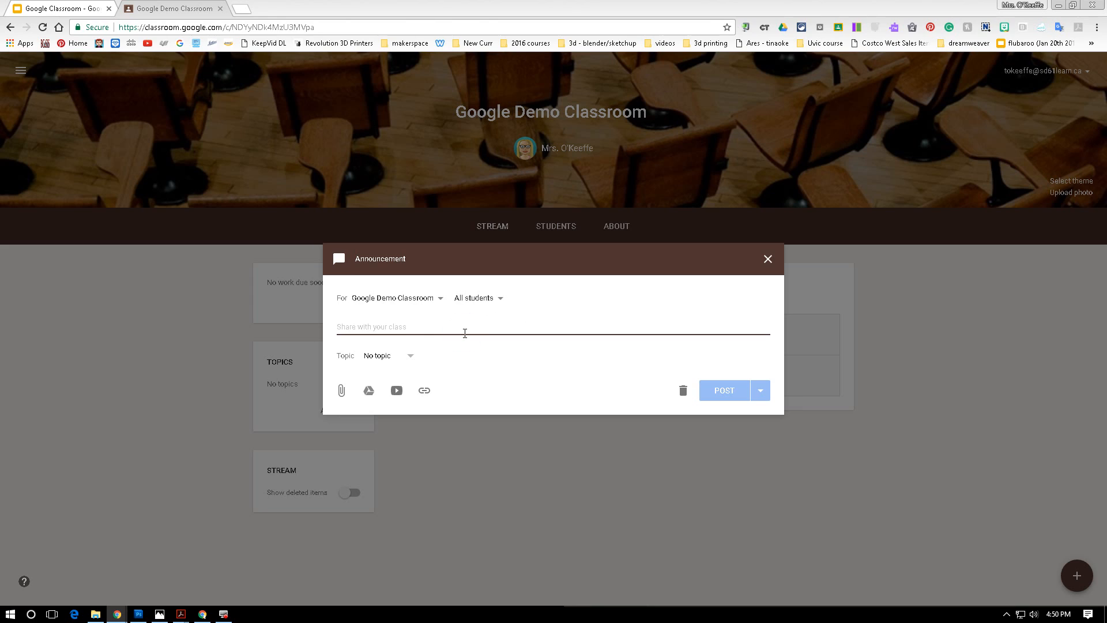
pyautogui.write('Hello')
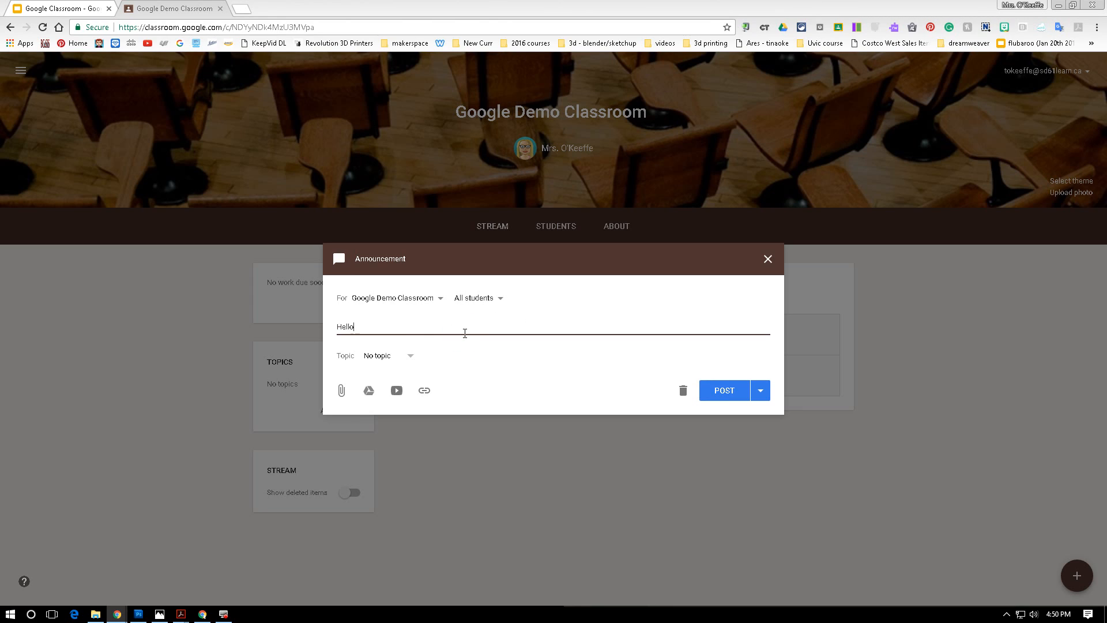
pyautogui.write(' to everyone at the New Teacher Conference - welcome t')
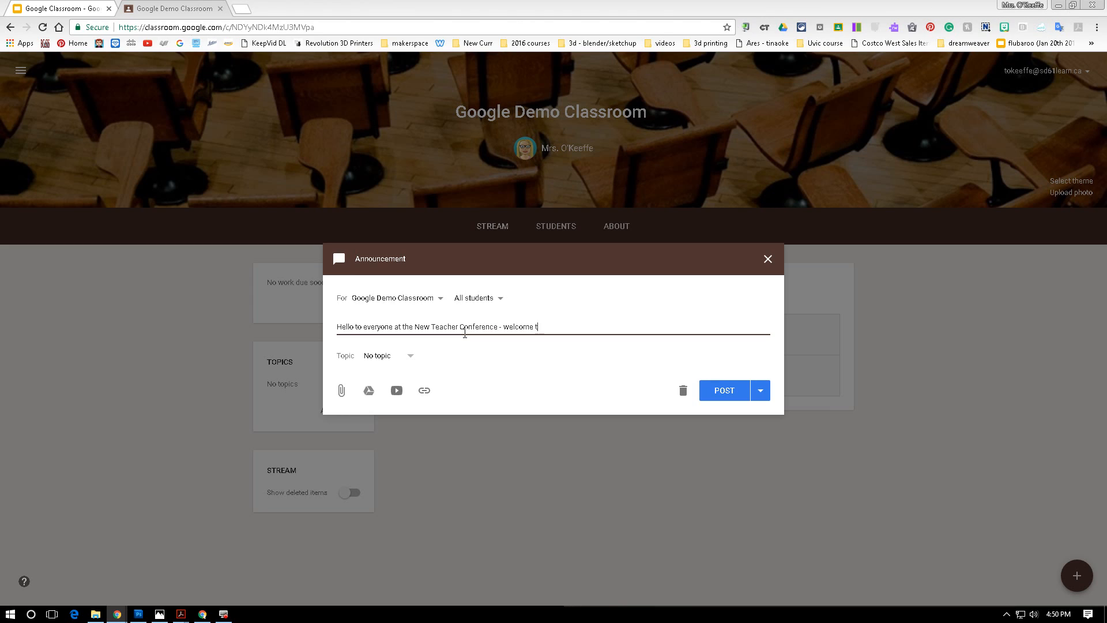
pyautogui.write('o your Google Classroom demo')
# Create a new topic named "Demonstration" for the announcement
pyautogui.click(410, 356)
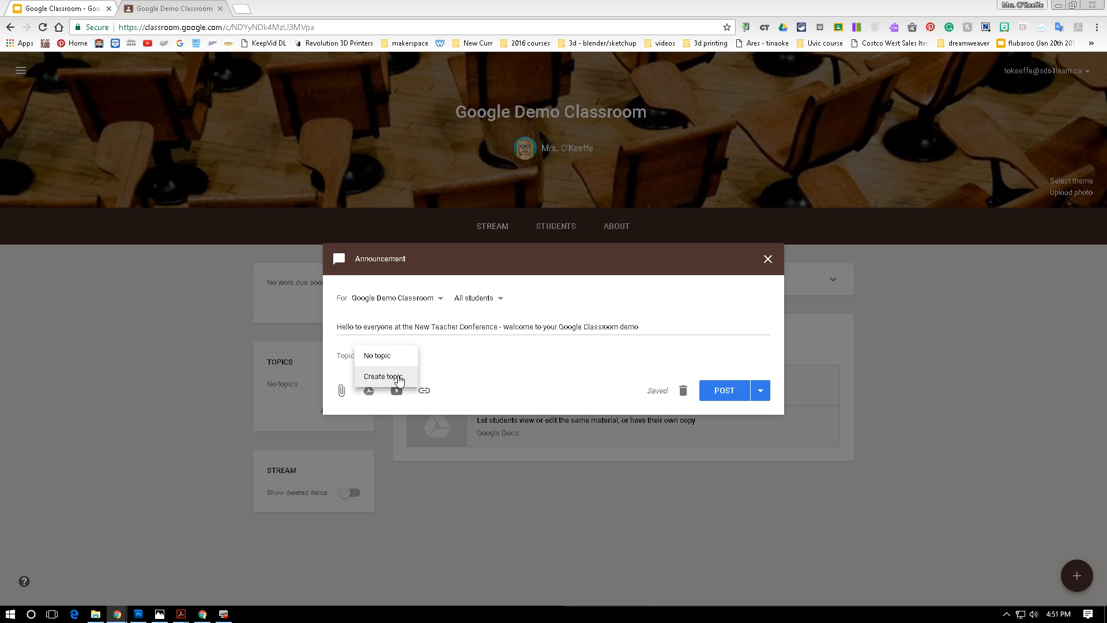
pyautogui.click(398, 377)
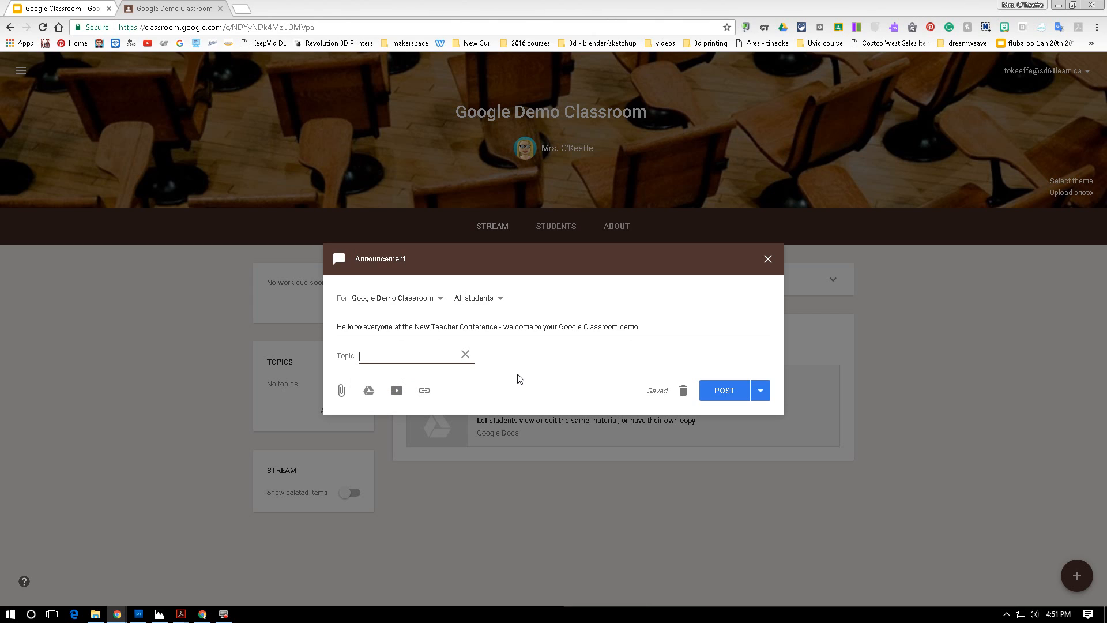
pyautogui.write('Demonstration')
# Check the file upload option for the announcement without adding a file, and post the announcement to the class stream
pyautogui.click(342, 392)
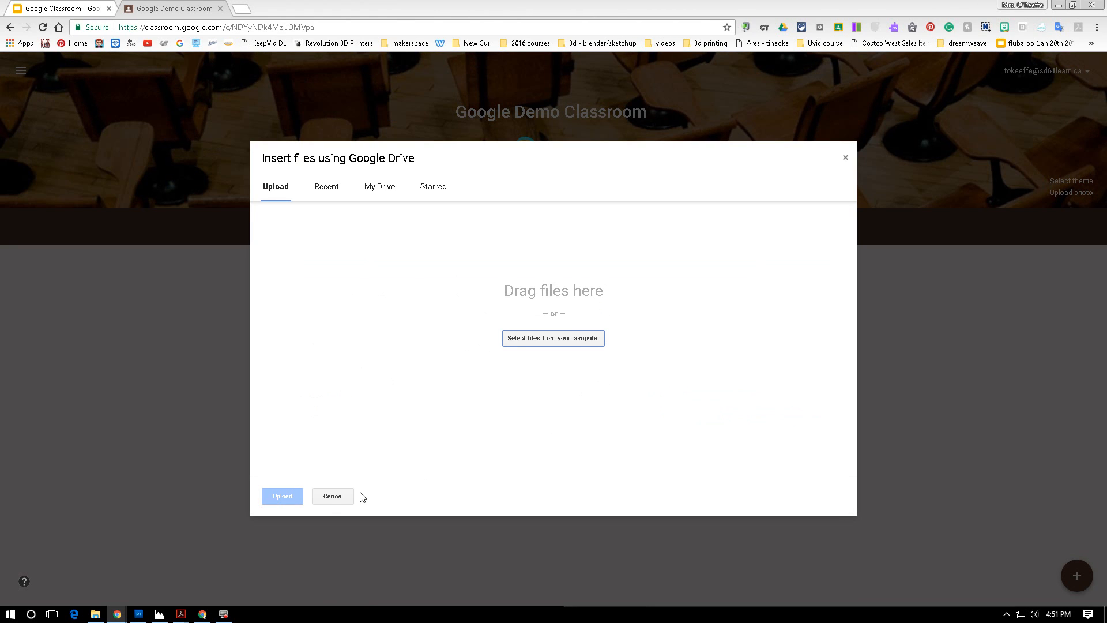
pyautogui.click(330, 500)
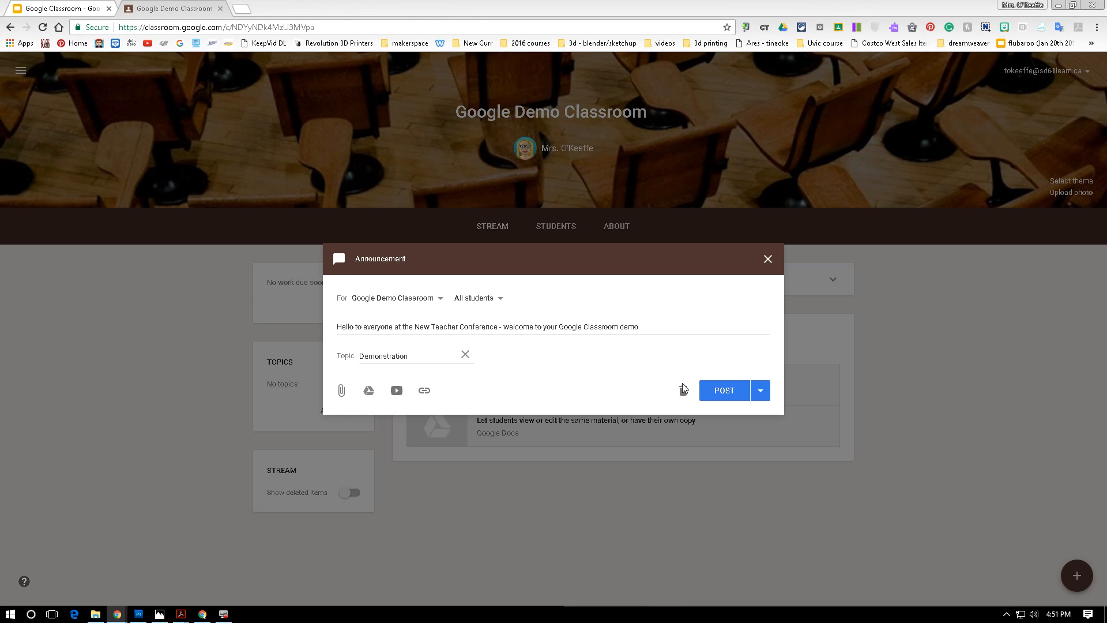
pyautogui.click(758, 392)
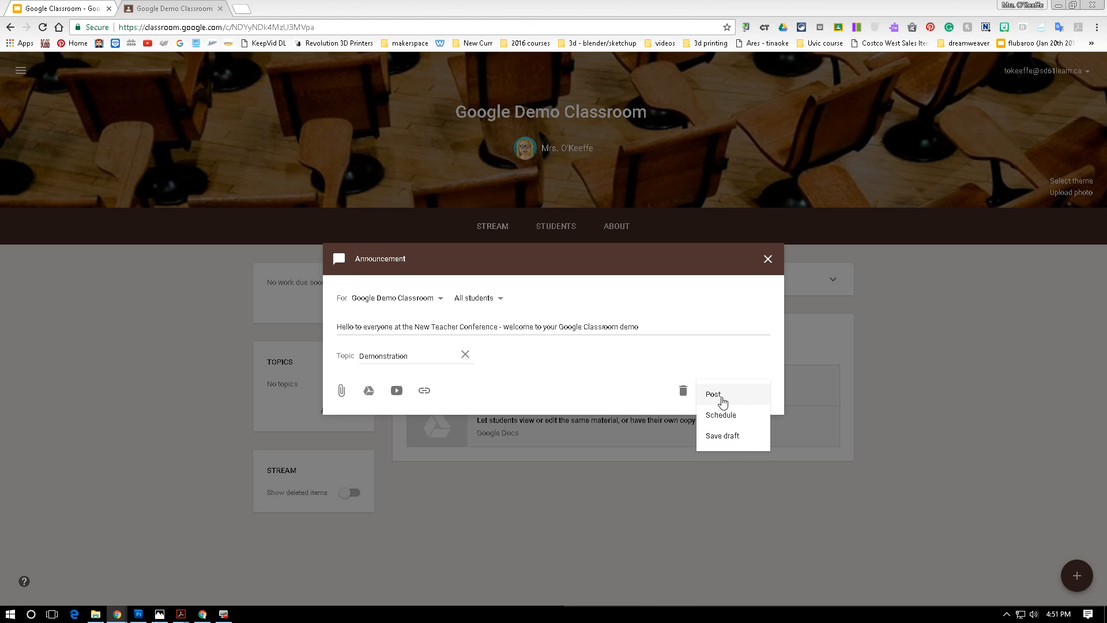
pyautogui.click(717, 394)
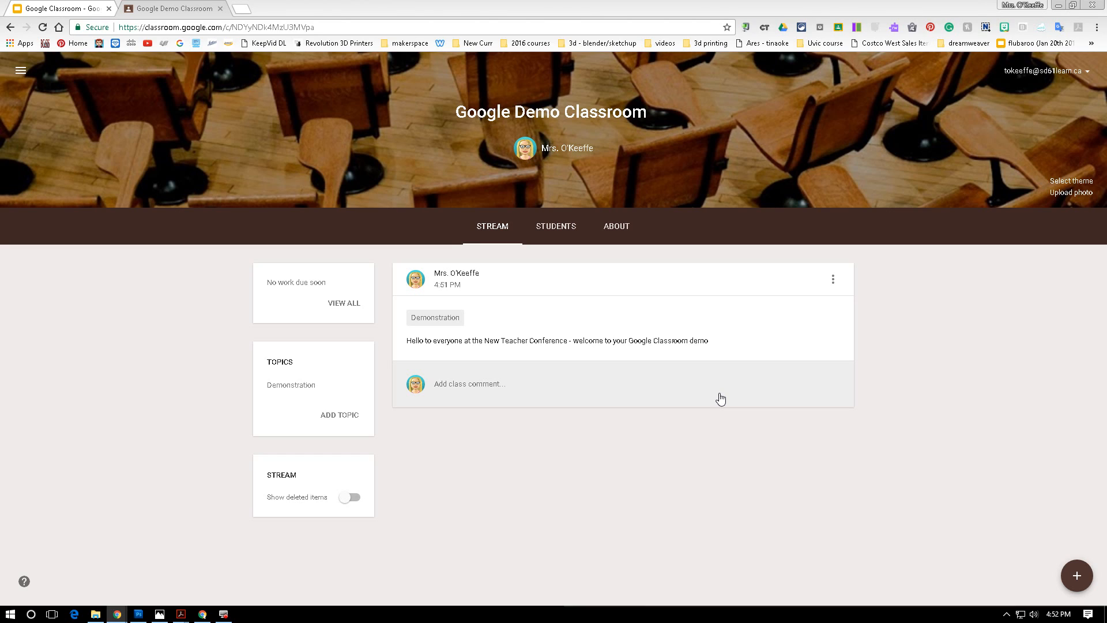
# Create an assignment titled "Welcome to the google classroom demo - Take a moment to go through the Webstore and check it out"
pyautogui.moveTo(1076, 586)
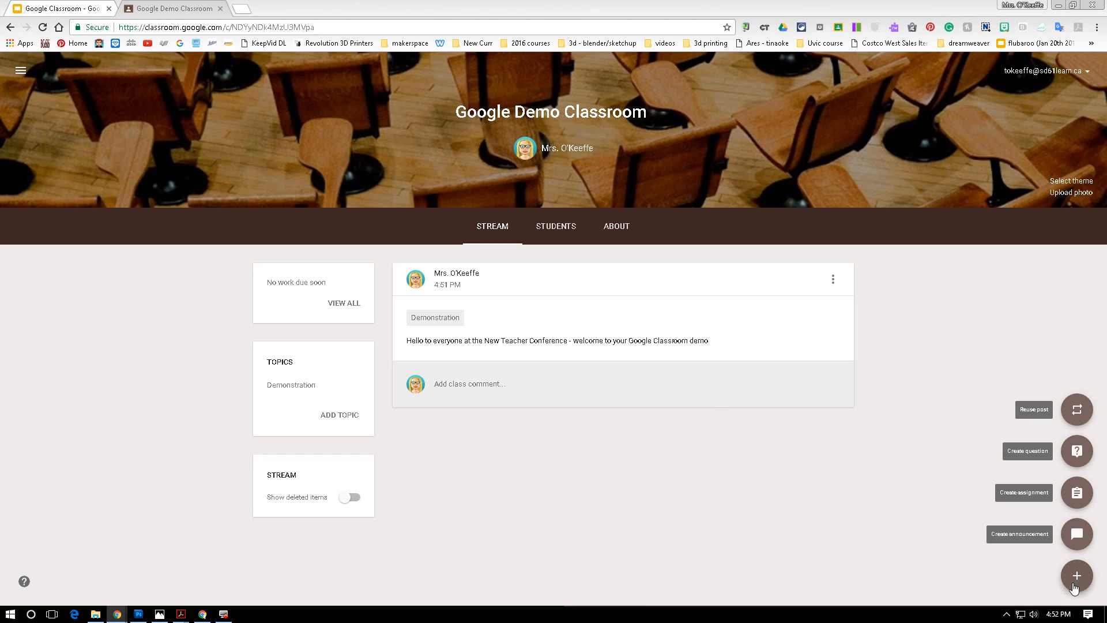
pyautogui.click(1070, 494)
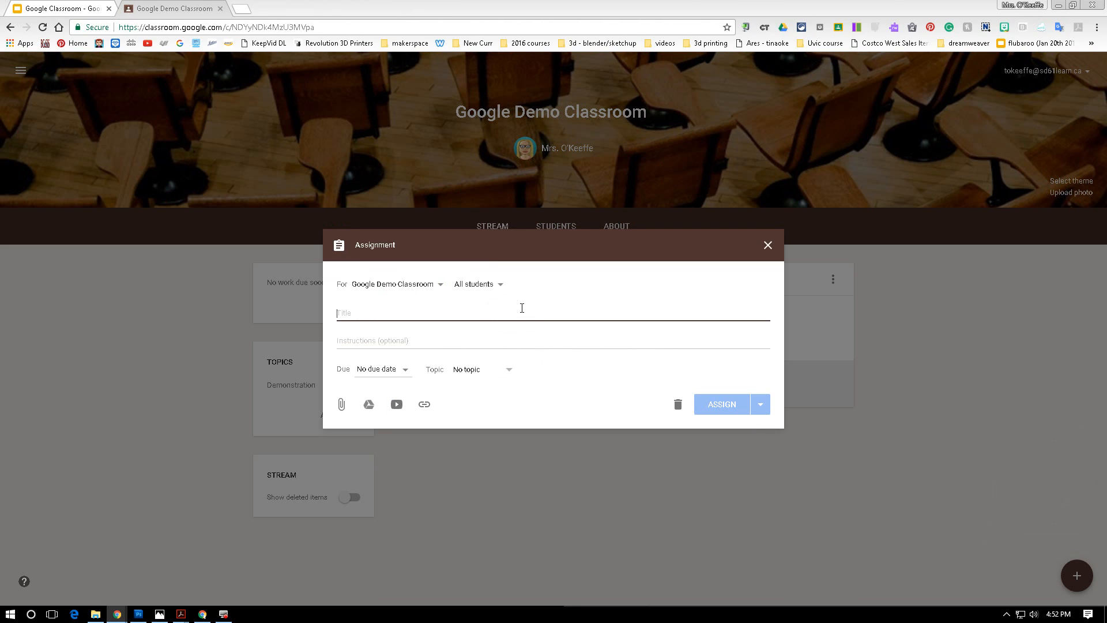
pyautogui.write('Welcoe')
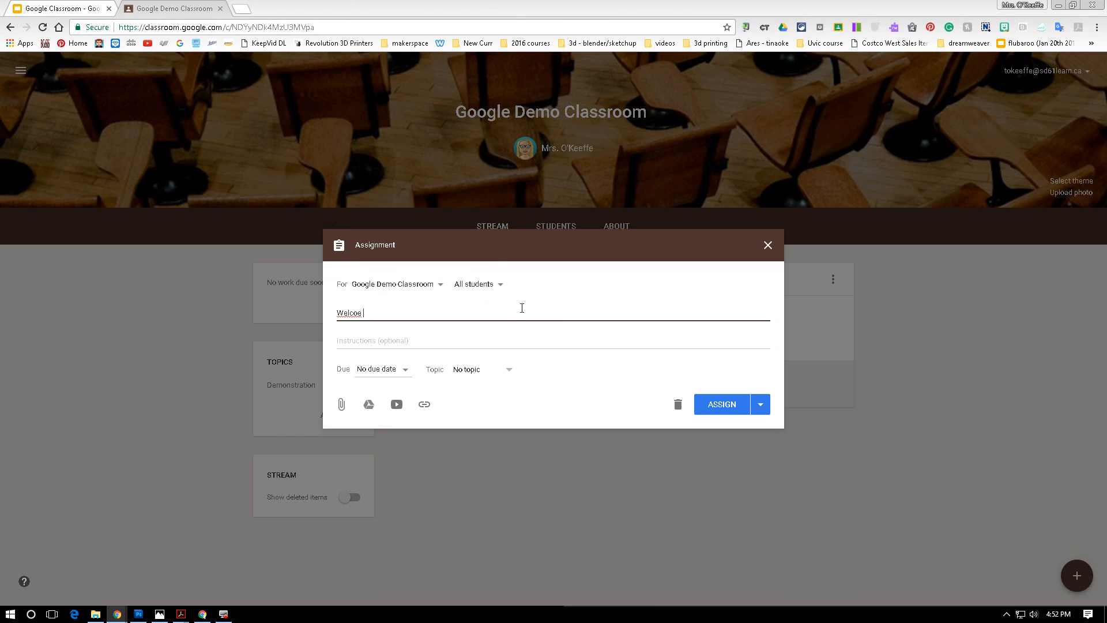
pyautogui.press('BackSpace')
pyautogui.press('BackSpace')
pyautogui.write('me to the google classroom demo - Ta')
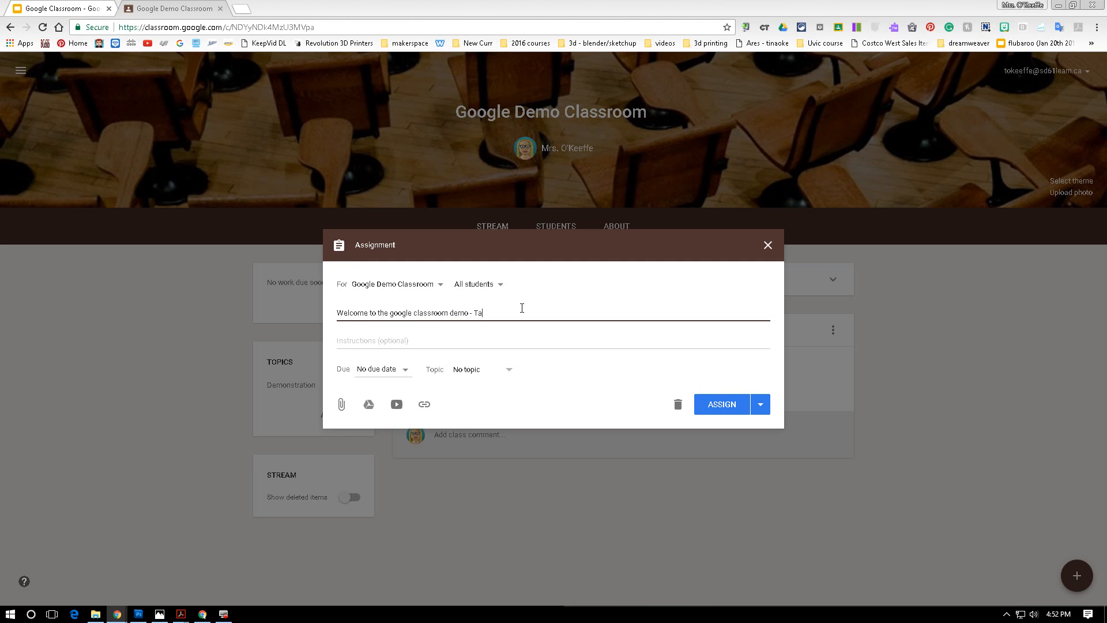
pyautogui.write('ke a moment to go through the Webstore and check it out')
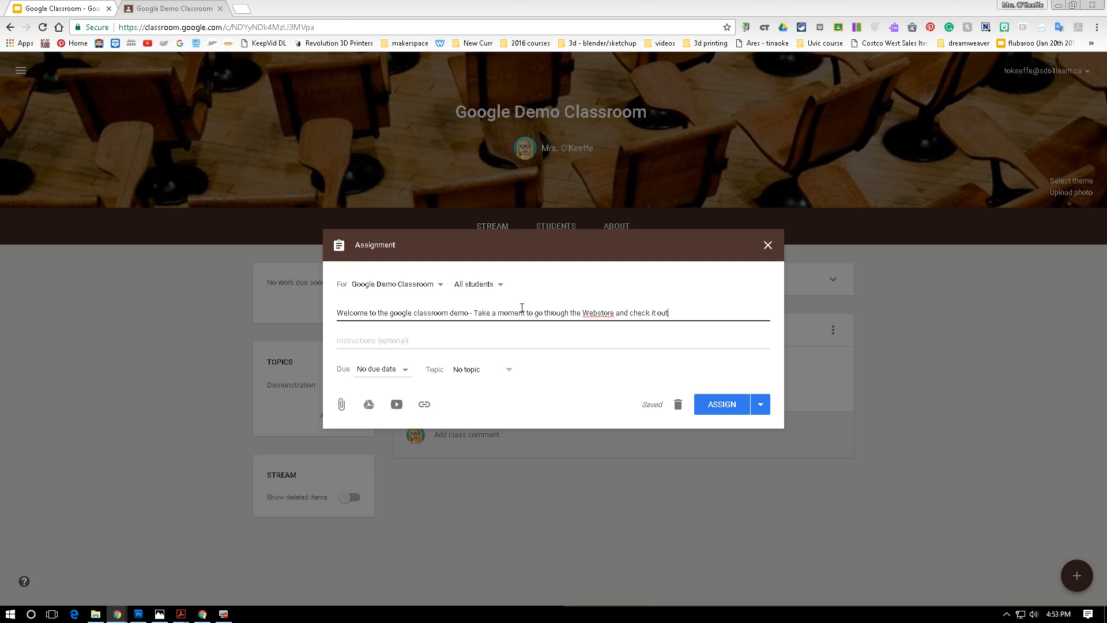
# Add the assignment instructions "Follow the instructions given in class" and set the due date to Feb 25, 2017
pyautogui.click(426, 341)
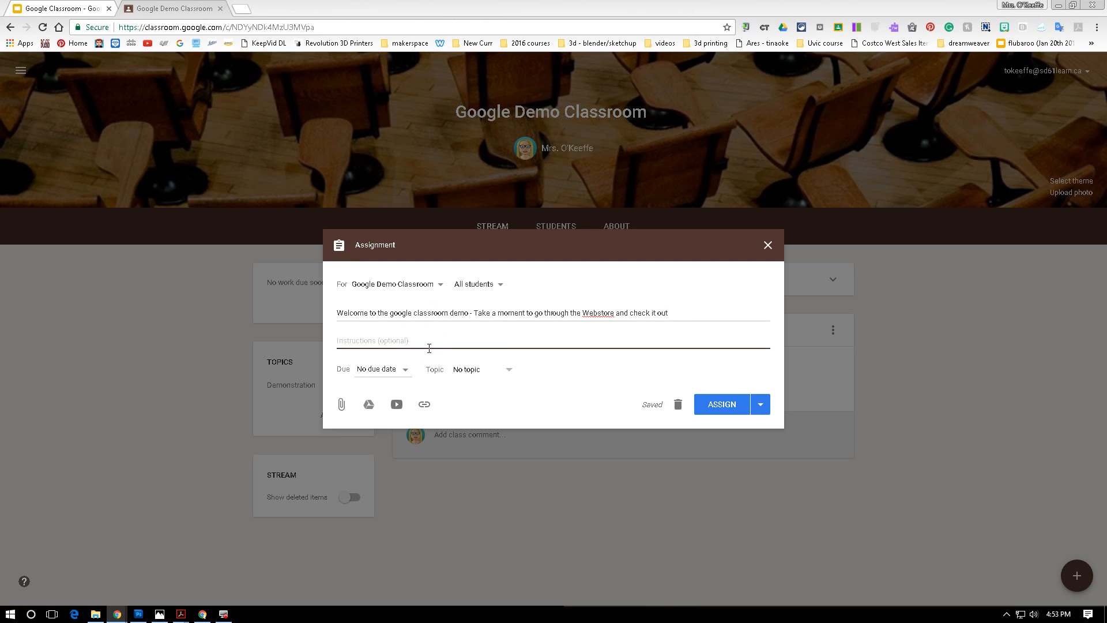
pyautogui.write('Follow the instructions given in class')
pyautogui.click(402, 376)
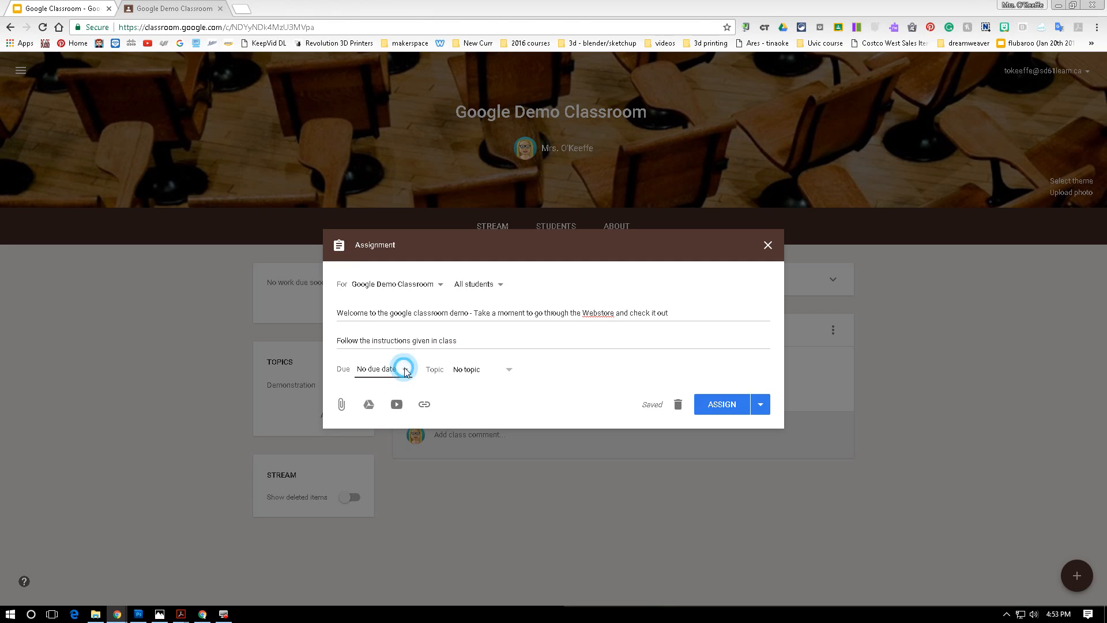
pyautogui.click(389, 417)
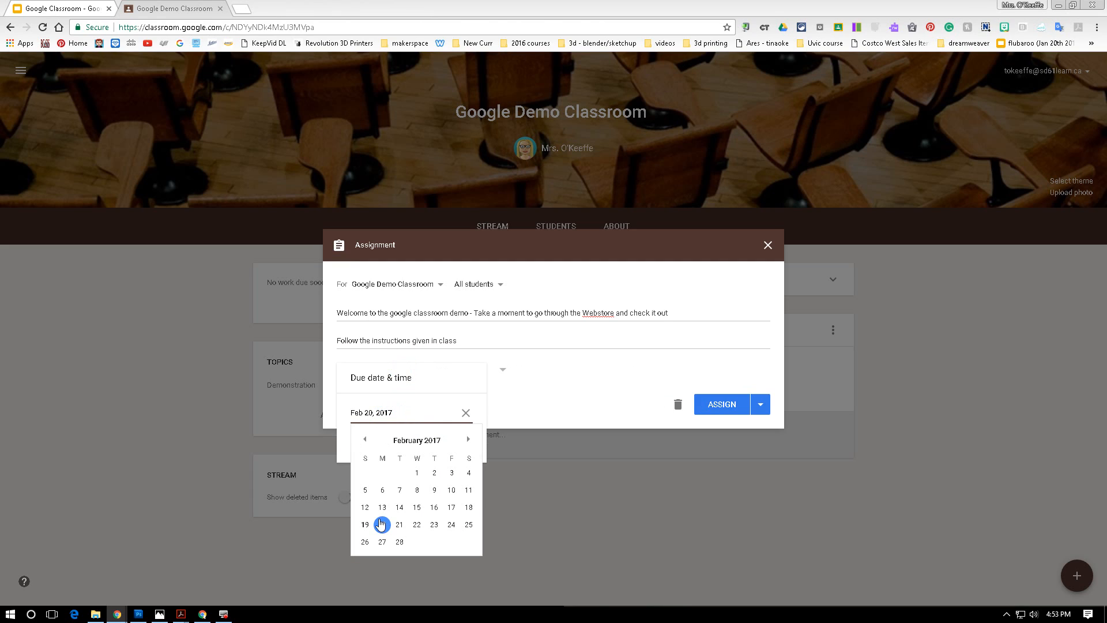
pyautogui.click(469, 524)
pyautogui.click(544, 406)
# Create a new topic named "Introduction" for the assignment
pyautogui.click(497, 374)
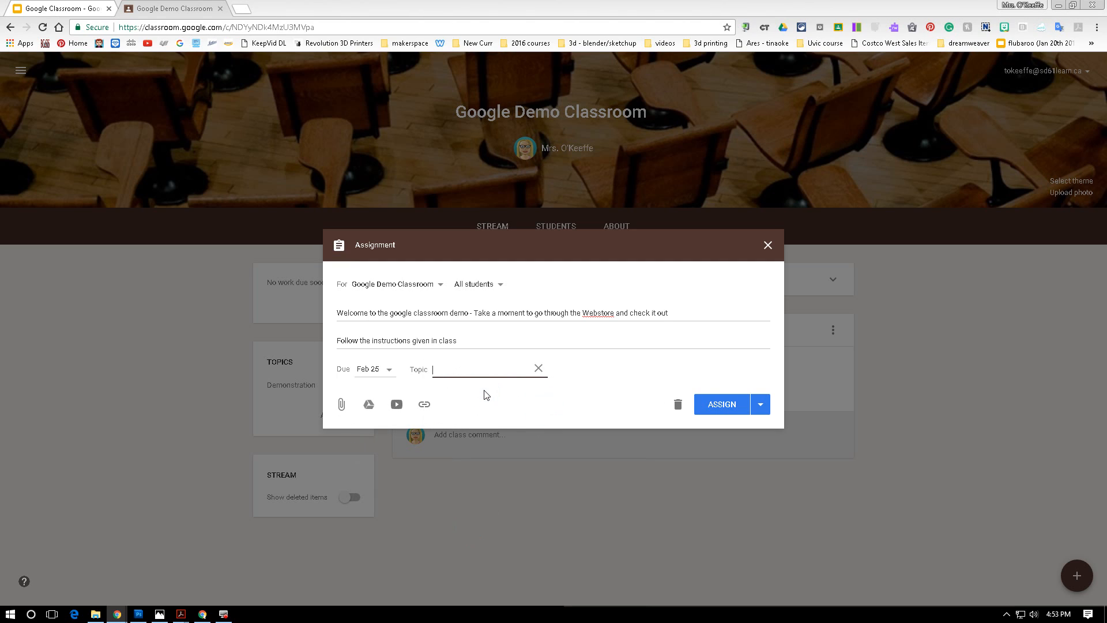
pyautogui.write('Welcome to')
pyautogui.press('BackSpace')
pyautogui.press('BackSpace')
pyautogui.press('BackSpace')
pyautogui.press('BackSpace')
pyautogui.press('BackSpace')
pyautogui.press('BackSpace')
pyautogui.press('BackSpace')
pyautogui.press('BackSpace')
pyautogui.press('BackSpace')
pyautogui.press('BackSpace')
pyautogui.write('Introduction')
# Open Google Docs in a new browser tab and create a blank document
pyautogui.click(243, 11)
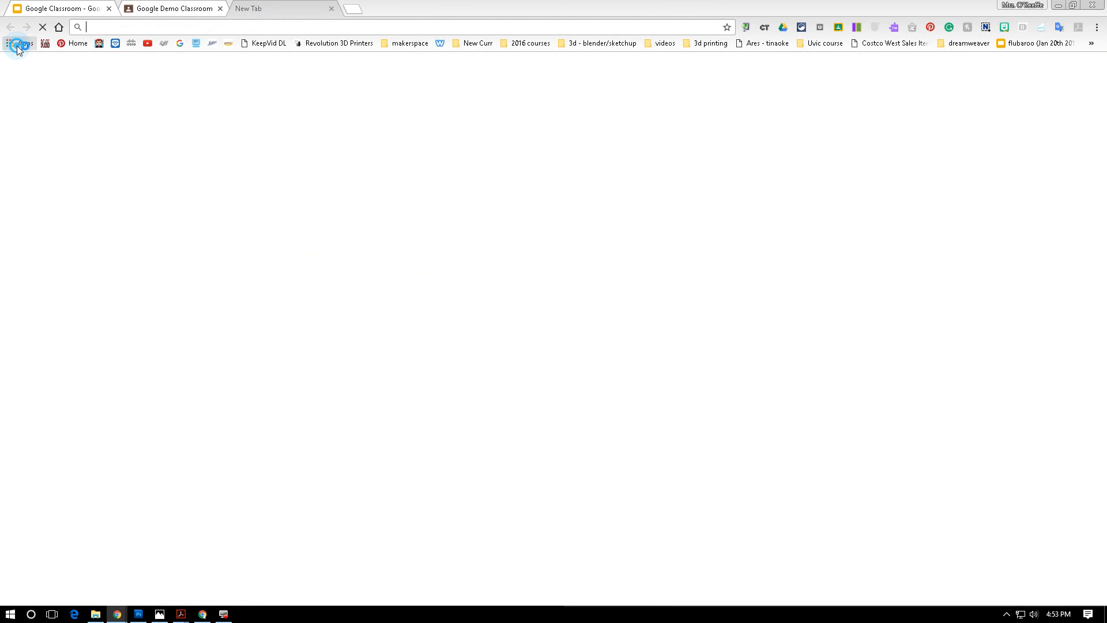
pyautogui.click(17, 47)
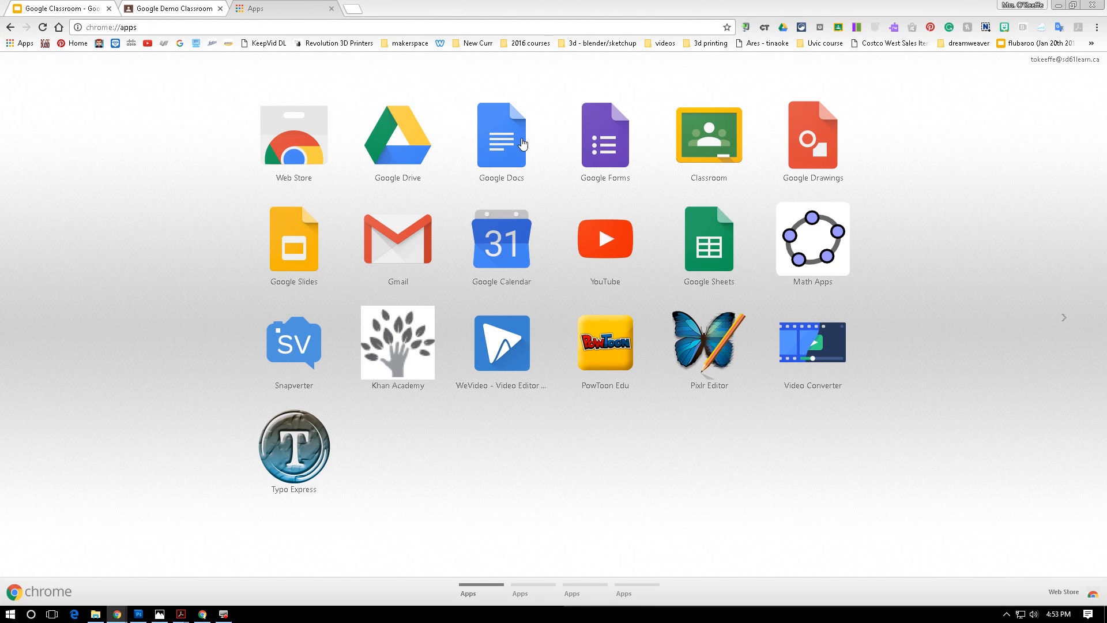
pyautogui.click(521, 141)
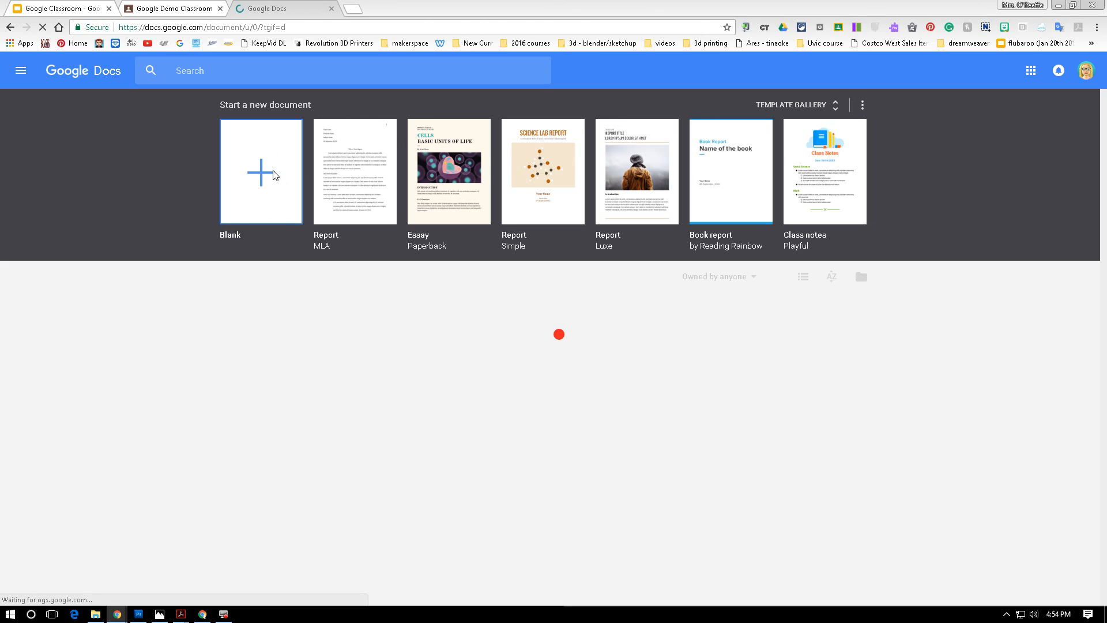
pyautogui.click(275, 176)
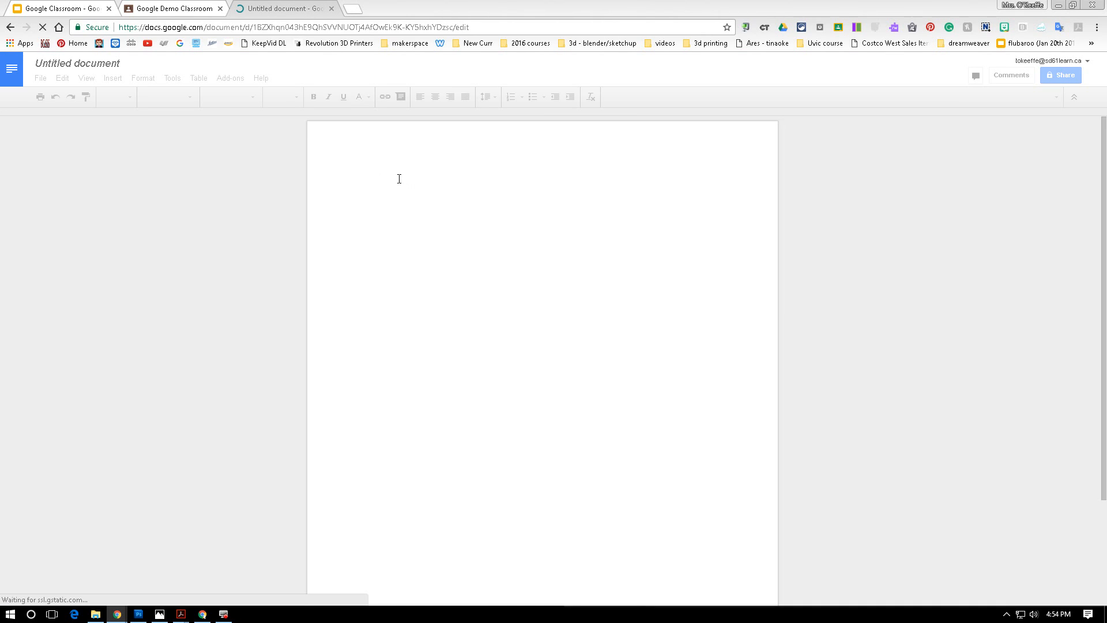
# Write "WElcome to Google Classroom - take a moment to introduce yourselves while we setup" in the blank document
pyautogui.click(399, 179)
pyautogui.write('WElcome to Google')
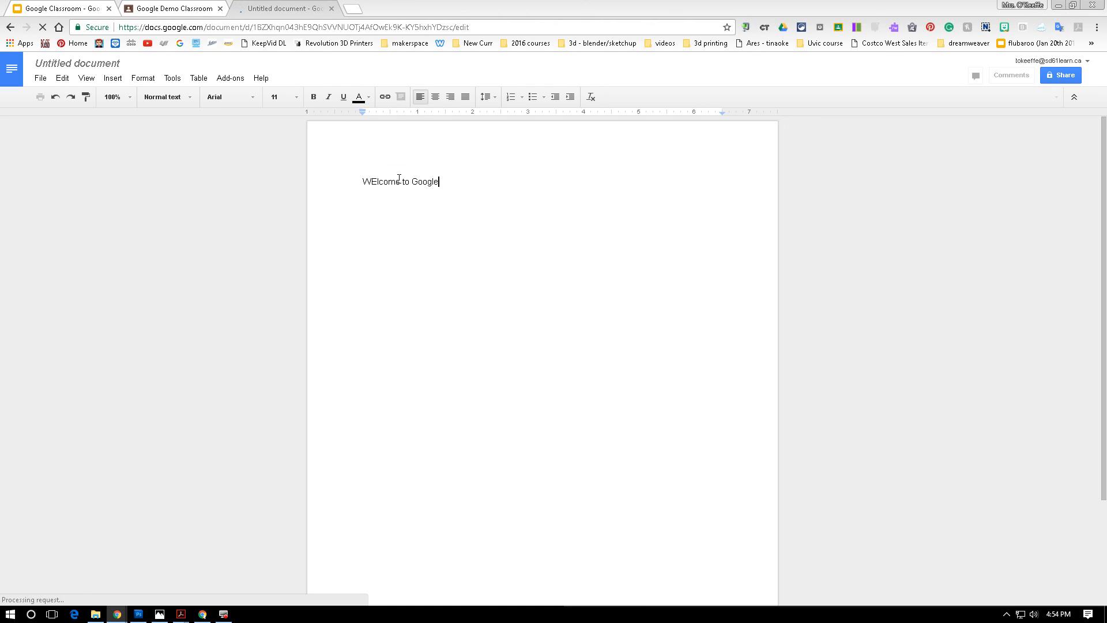
pyautogui.write(' Cla')
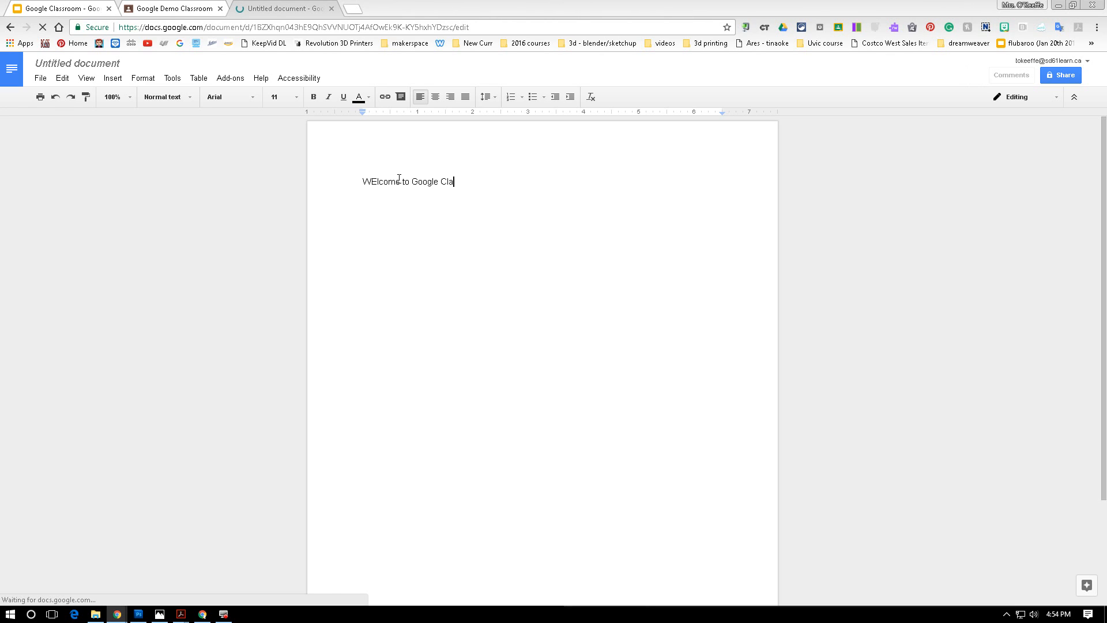
pyautogui.write('ssroom - take a mome')
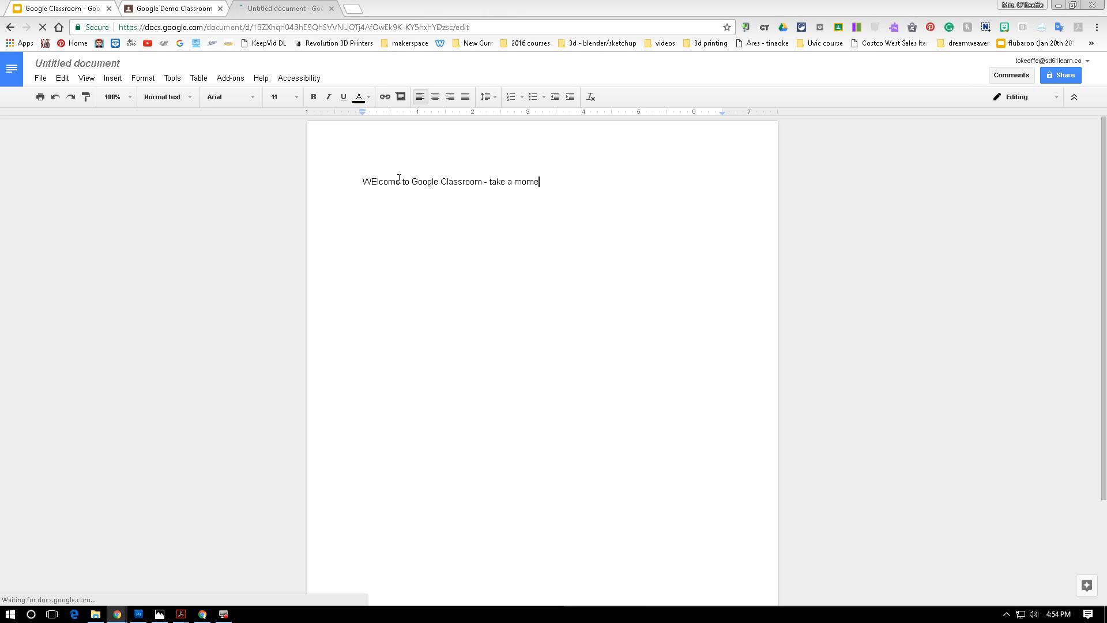
pyautogui.write('nt to introduc')
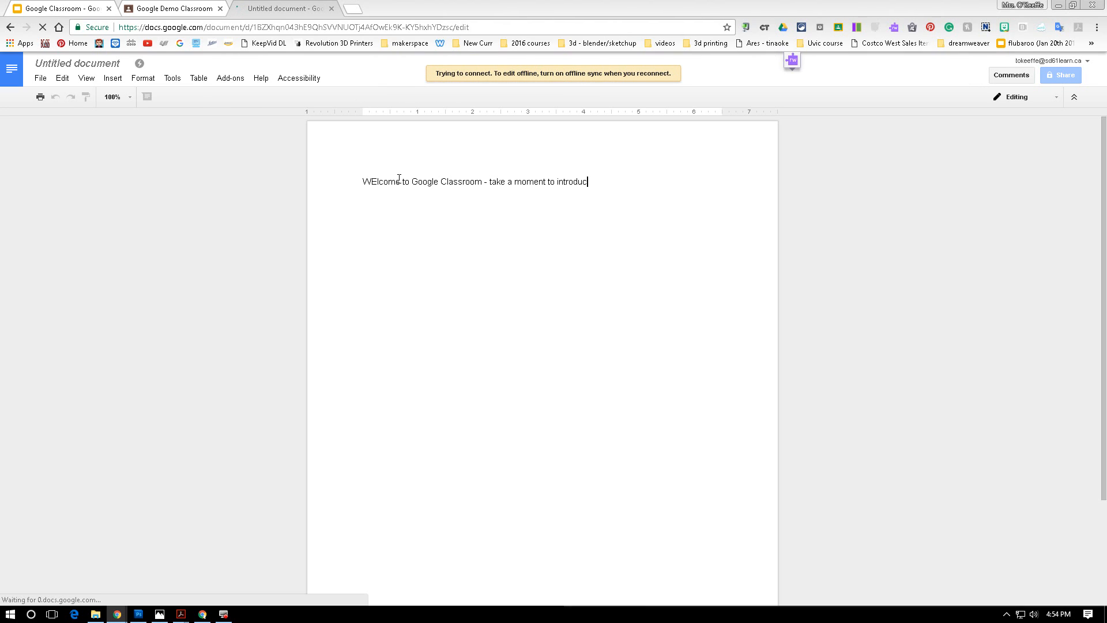
pyautogui.write('lves')
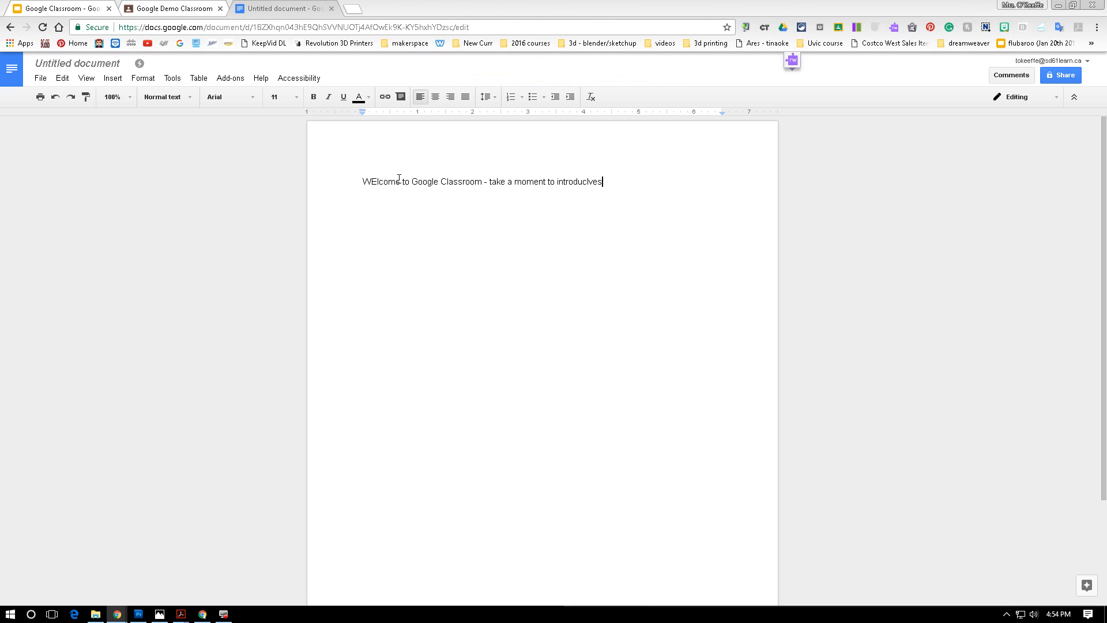
pyautogui.press('BackSpace')
pyautogui.press('BackSpace')
pyautogui.press('BackSpace')
pyautogui.press('BackSpace')
pyautogui.press('BackSpace')
pyautogui.press('BackSpace')
pyautogui.write('e')
pyautogui.press('BackSpace')
pyautogui.write('ce yourselves while we setup')
# Correct the capitalisation of the document's first word to "Welcome" and name the document "Welcome"
pyautogui.press('Home')
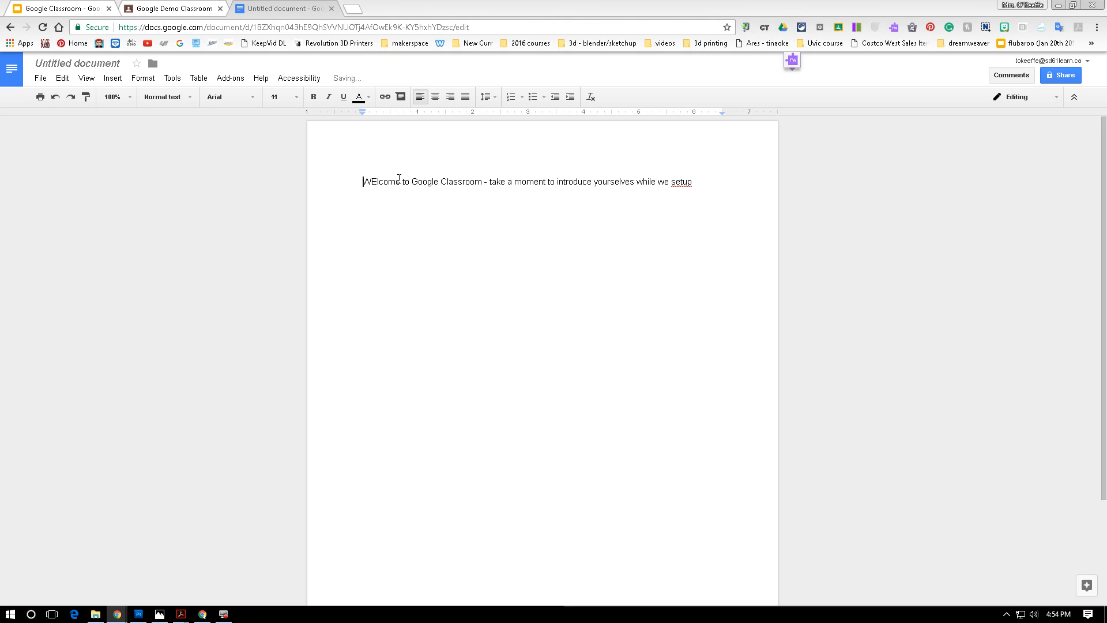
pyautogui.press('Right')
pyautogui.press('Delete')
pyautogui.write('e')
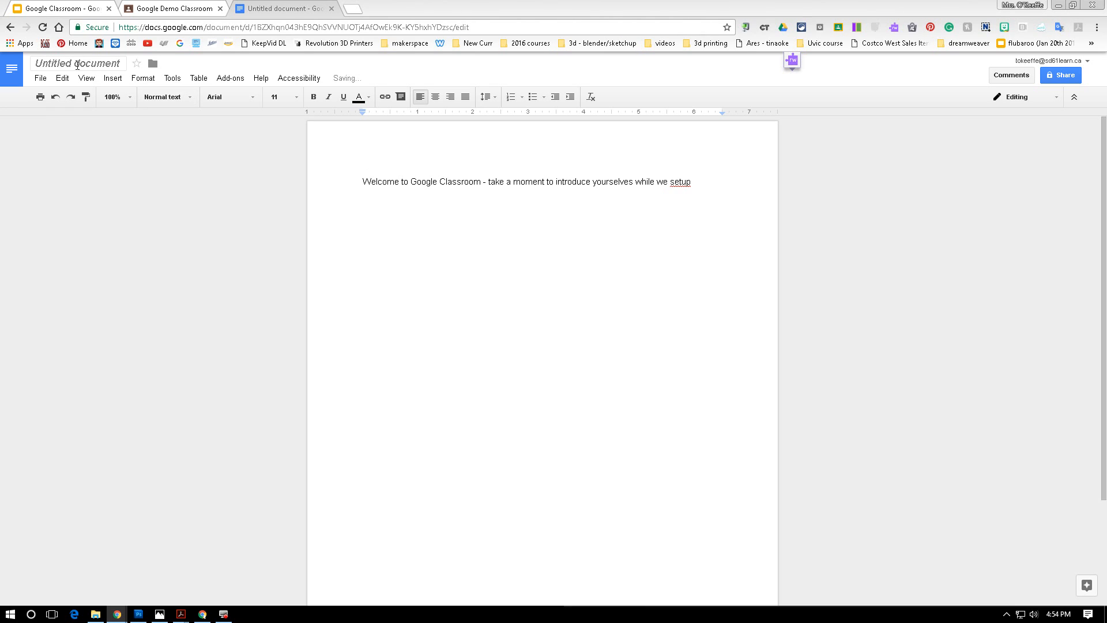
pyautogui.click(77, 65)
pyautogui.write('Welcome')
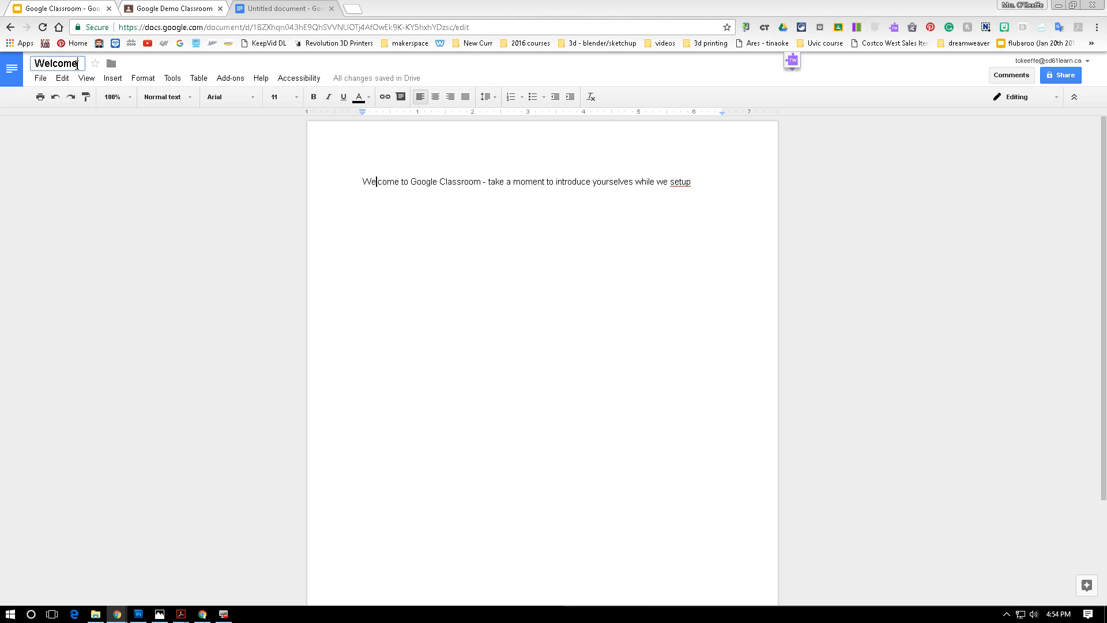
# Return to the Google Classroom assignment and attach the Welcome document from Google Drive
pyautogui.click(161, 11)
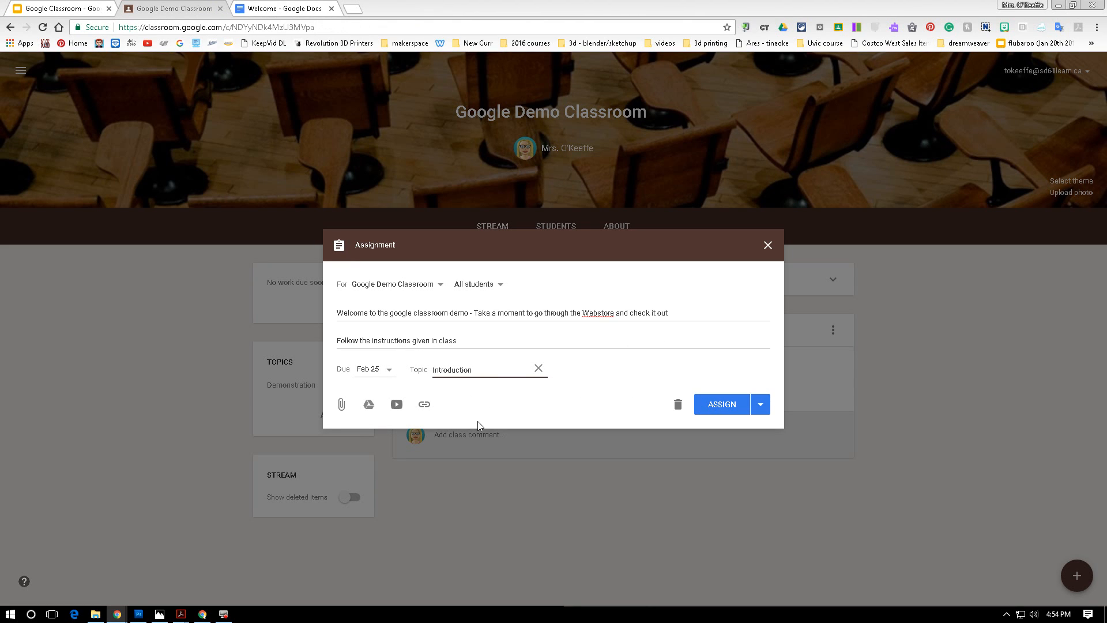
pyautogui.click(368, 406)
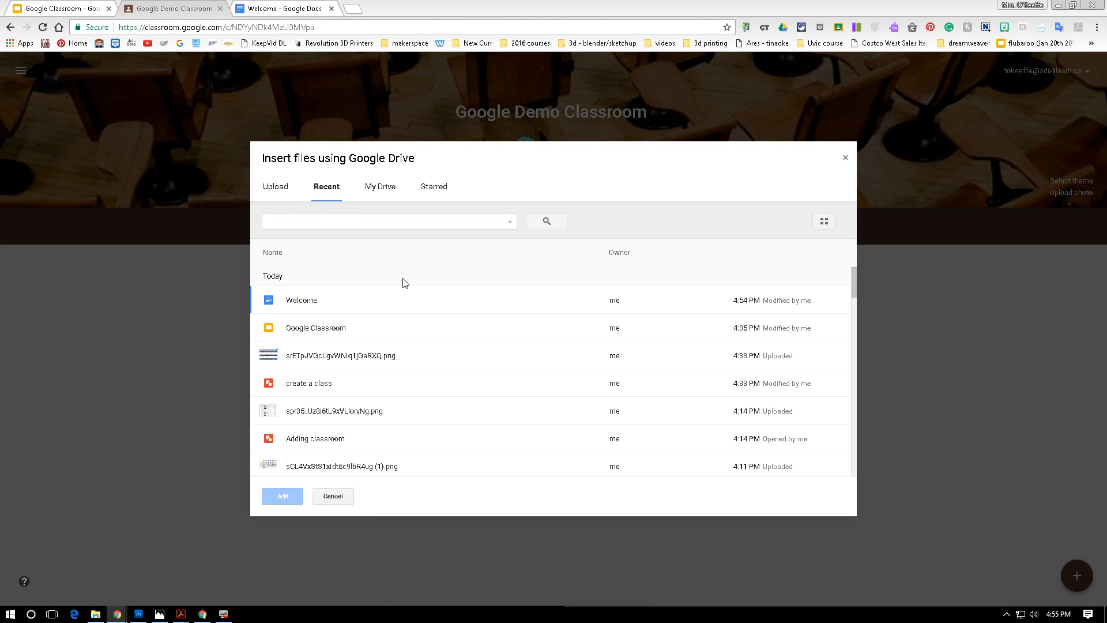
pyautogui.click(310, 302)
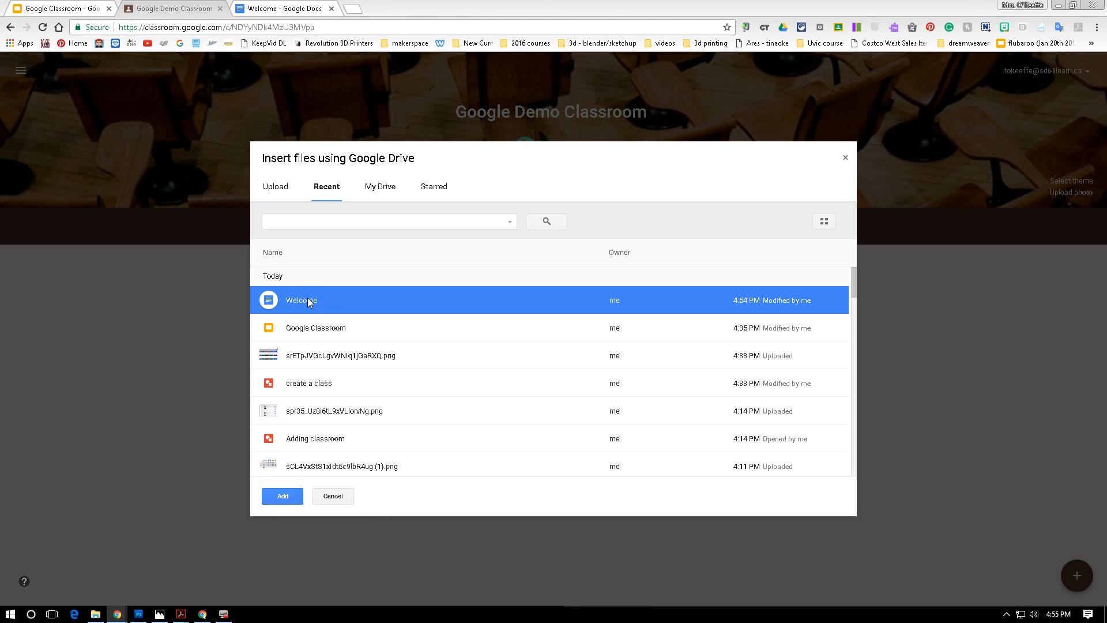
pyautogui.click(283, 496)
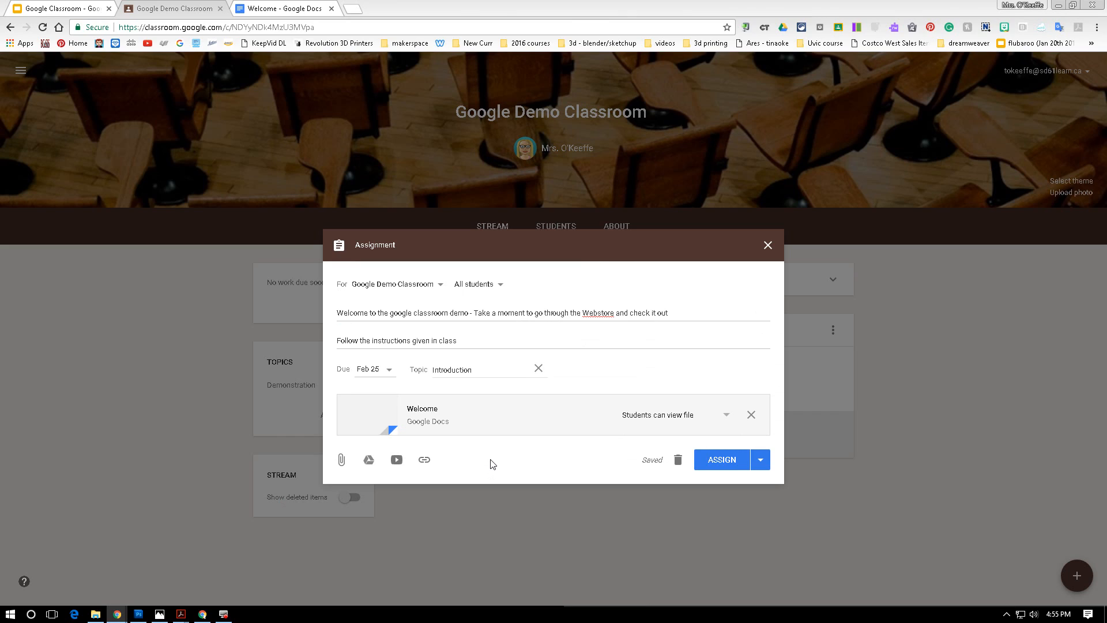
# Set the attached Welcome document to make a copy for each student, and assign the assignment to the class
pyautogui.click(728, 416)
pyautogui.click(699, 441)
pyautogui.click(723, 416)
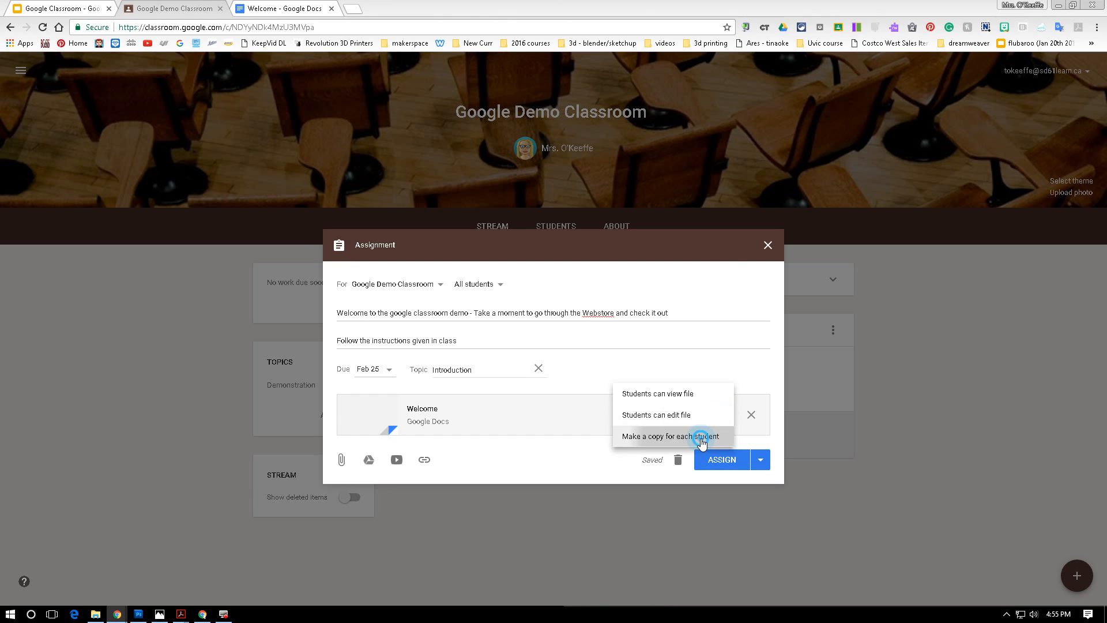
pyautogui.click(701, 442)
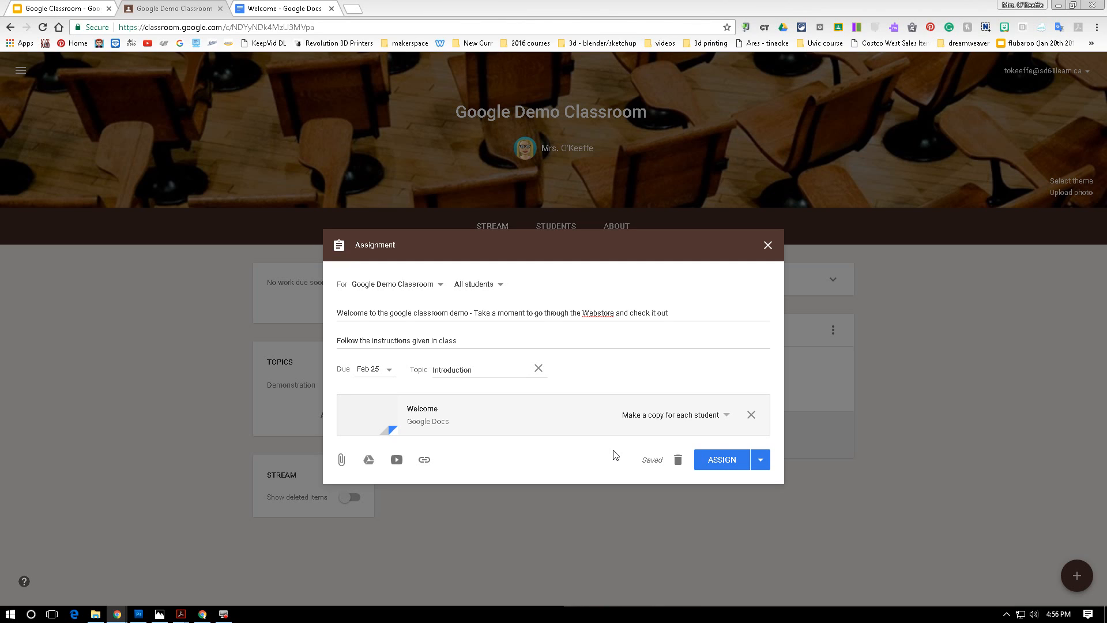
pyautogui.click(728, 463)
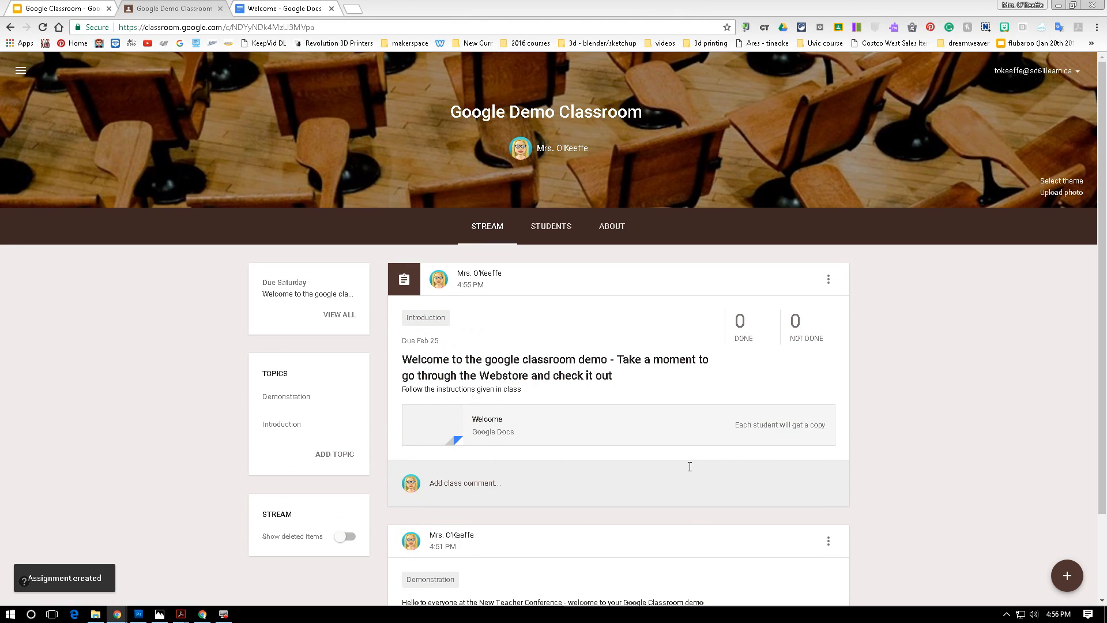
# Review the posted assignment in the class stream and open its list of management options
pyautogui.scroll(-1, 690, 467)
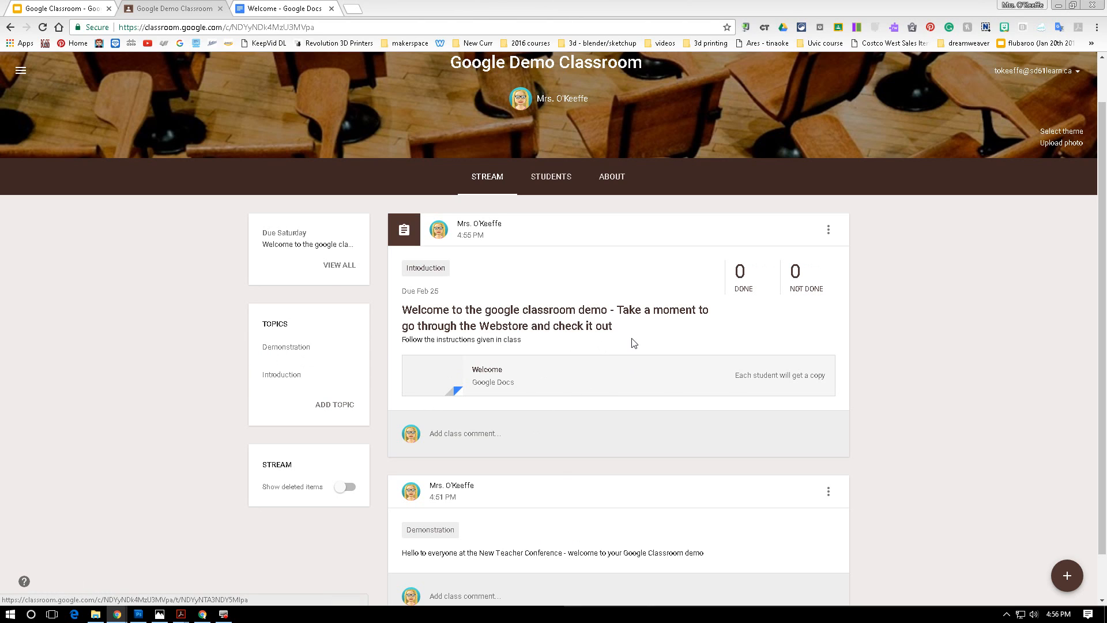
pyautogui.scroll(-1, 610, 409)
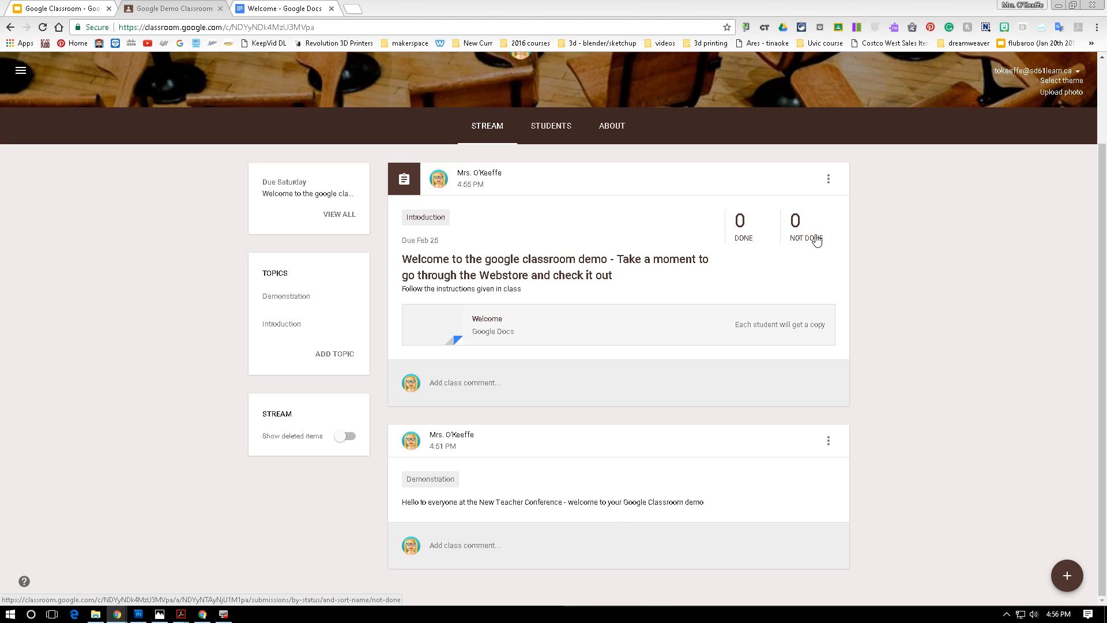
pyautogui.click(828, 180)
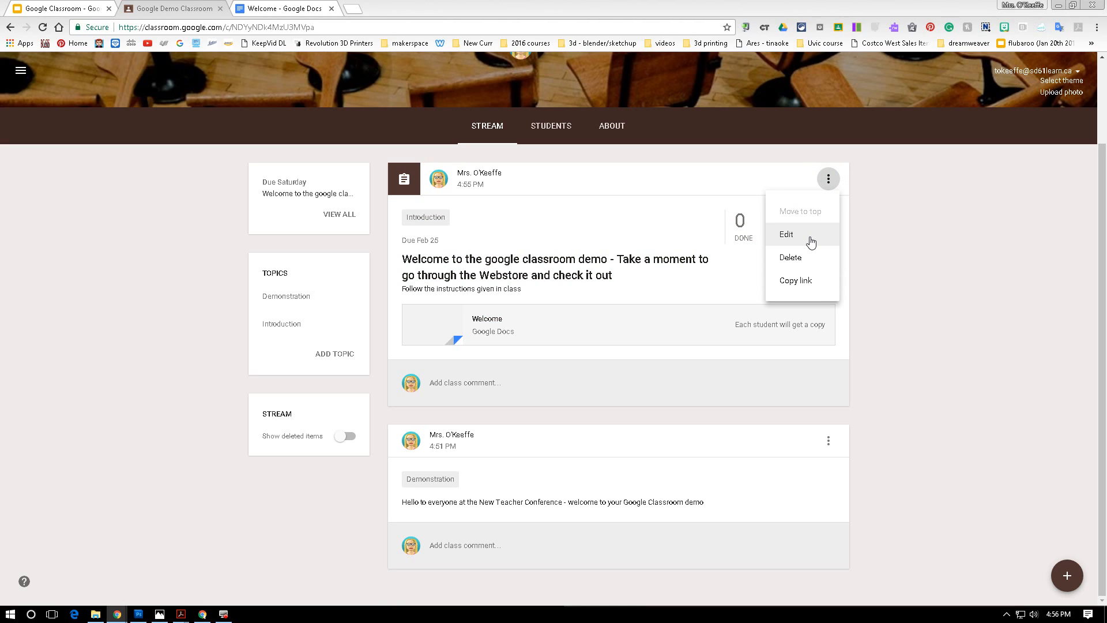
# Edit the posted assignment to attach the Welcome document from Google Drive as a second file students can view, and save it
pyautogui.click(811, 241)
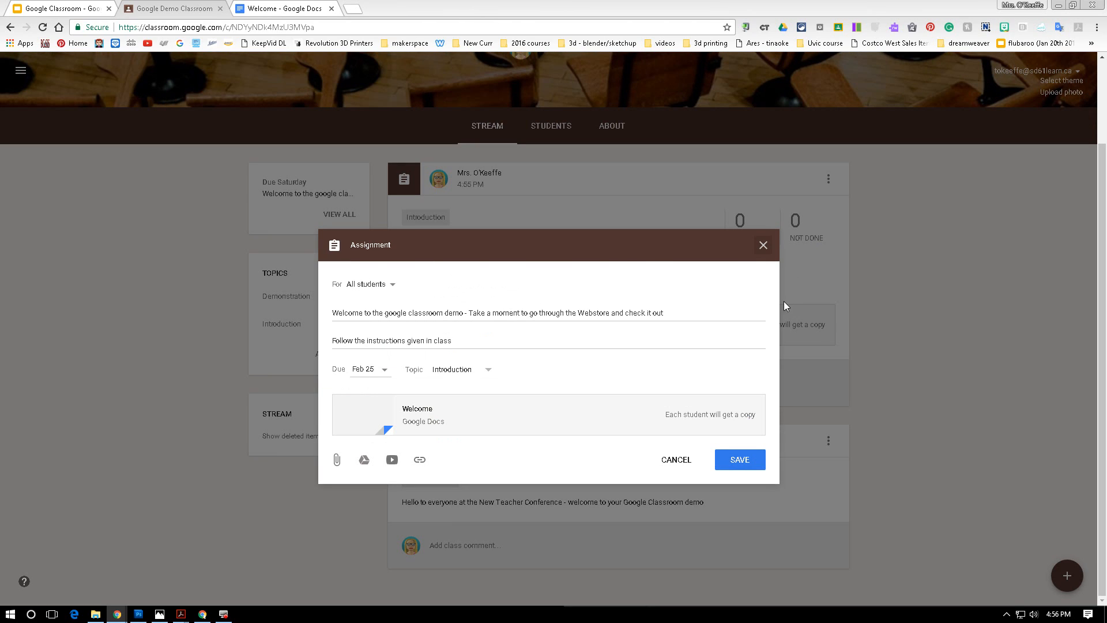
pyautogui.click(365, 461)
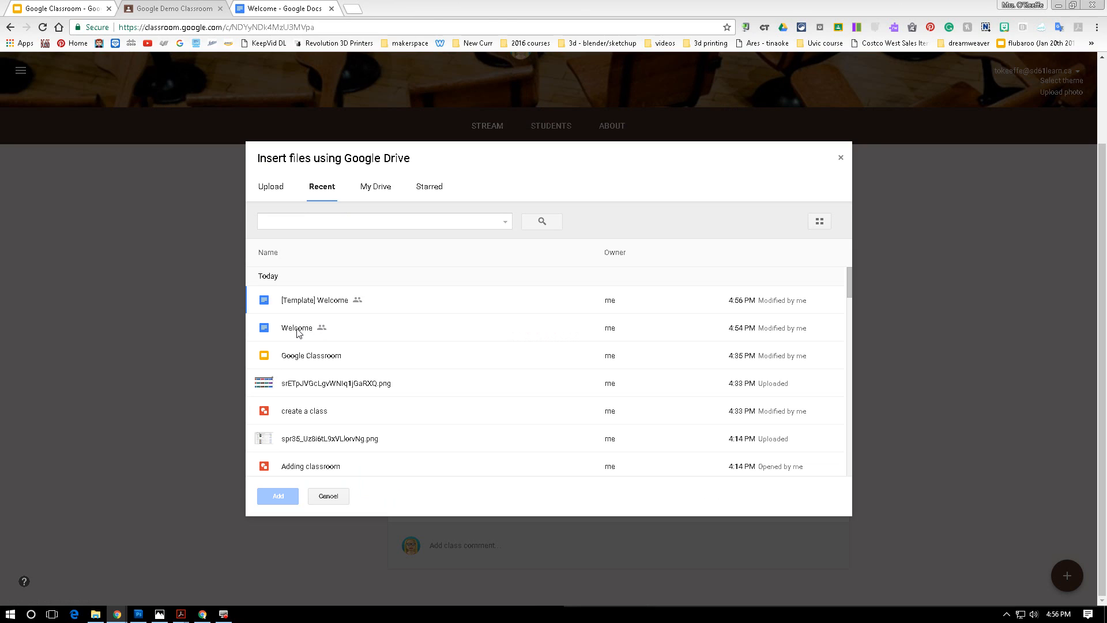
pyautogui.click(298, 329)
pyautogui.click(278, 496)
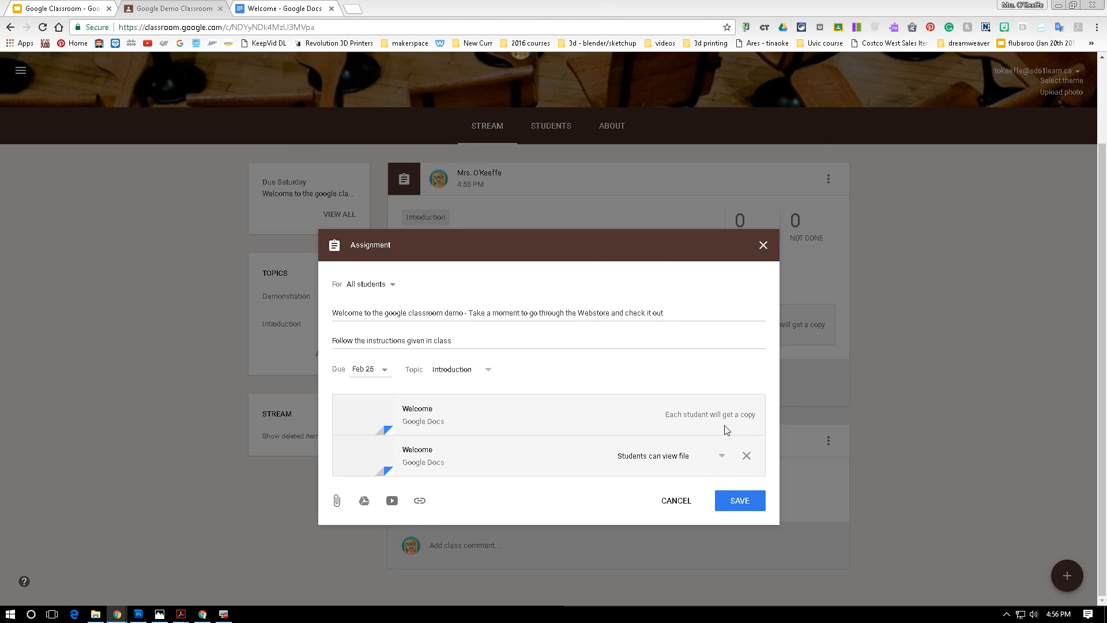
pyautogui.click(720, 455)
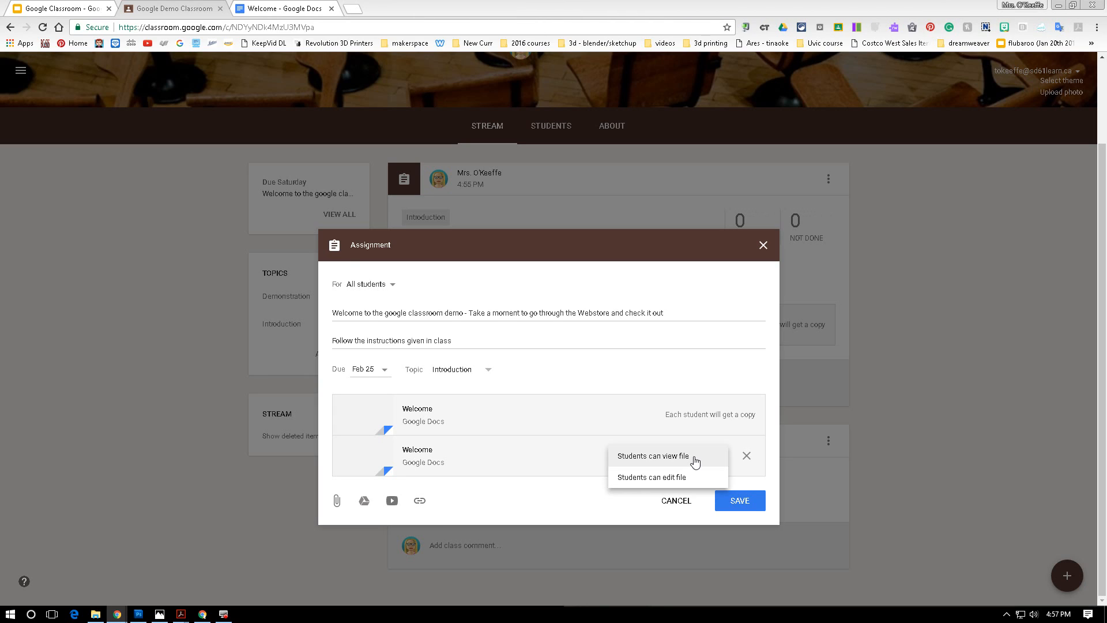
pyautogui.click(640, 459)
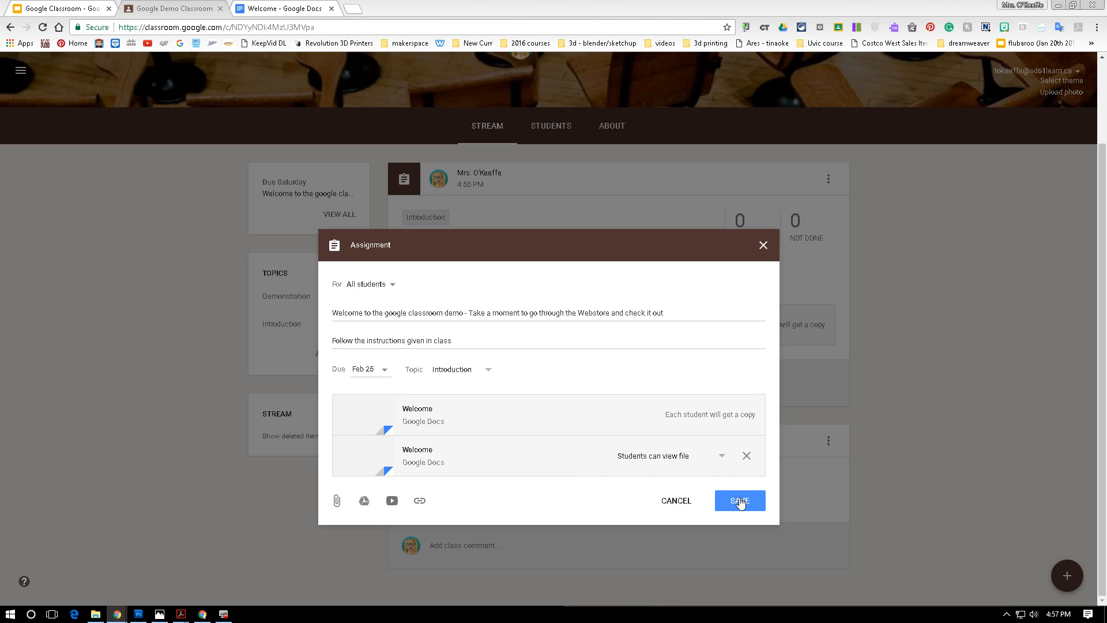
pyautogui.click(741, 501)
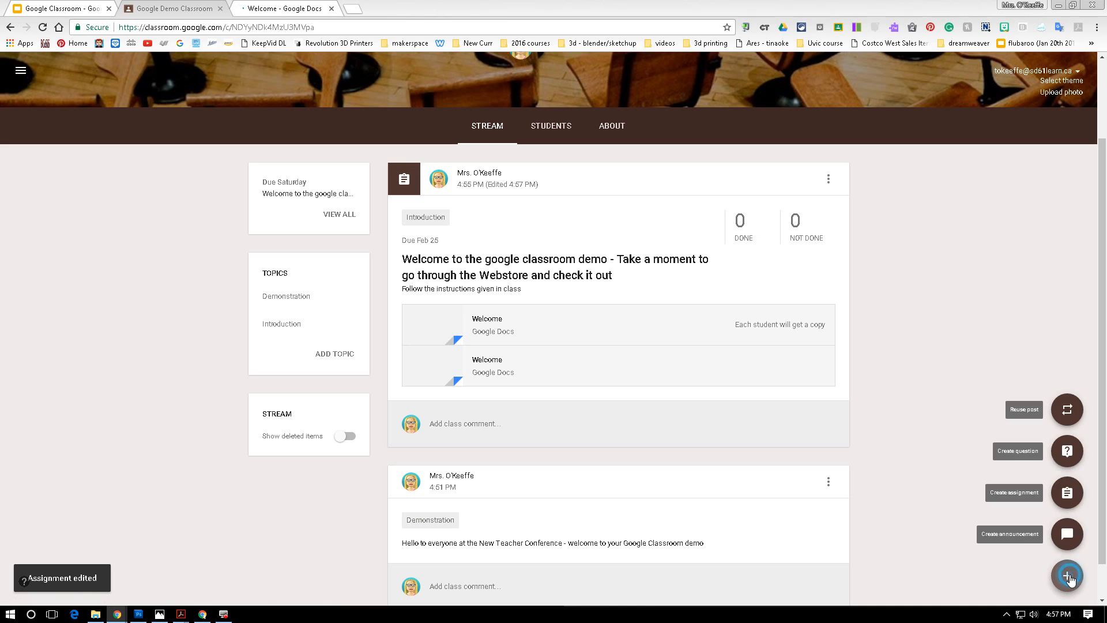
# Create a question titled "Welcome" for all students in Google Demo Classroom with the instructions "How many have used Google Classroom?"
pyautogui.moveTo(1068, 575)
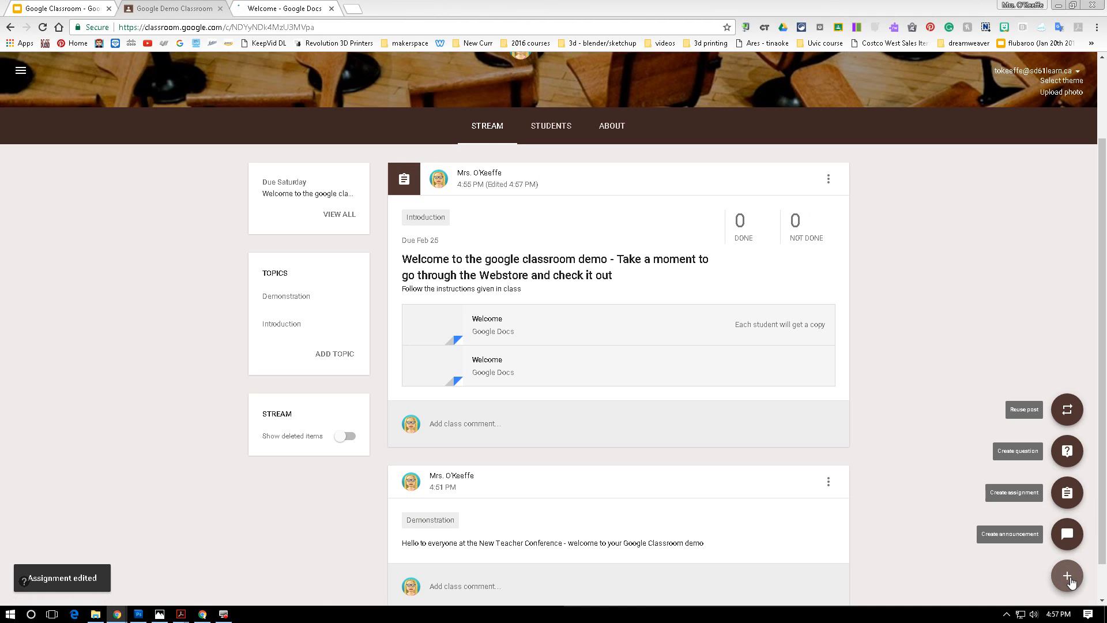
pyautogui.click(1077, 456)
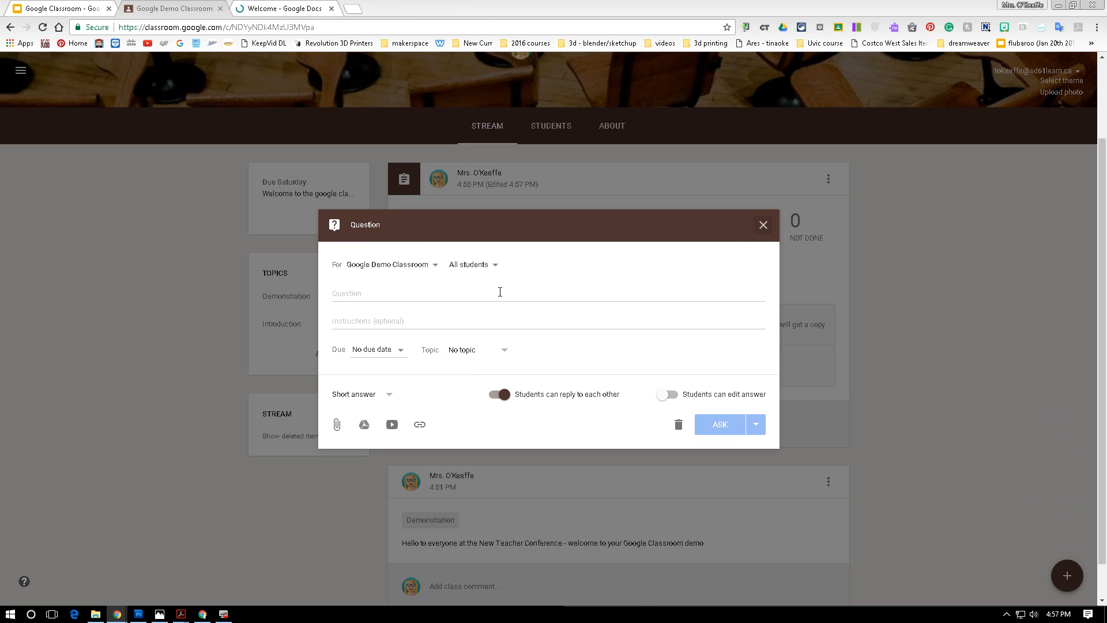
pyautogui.click(500, 292)
pyautogui.write('Welcome')
pyautogui.press('Tab')
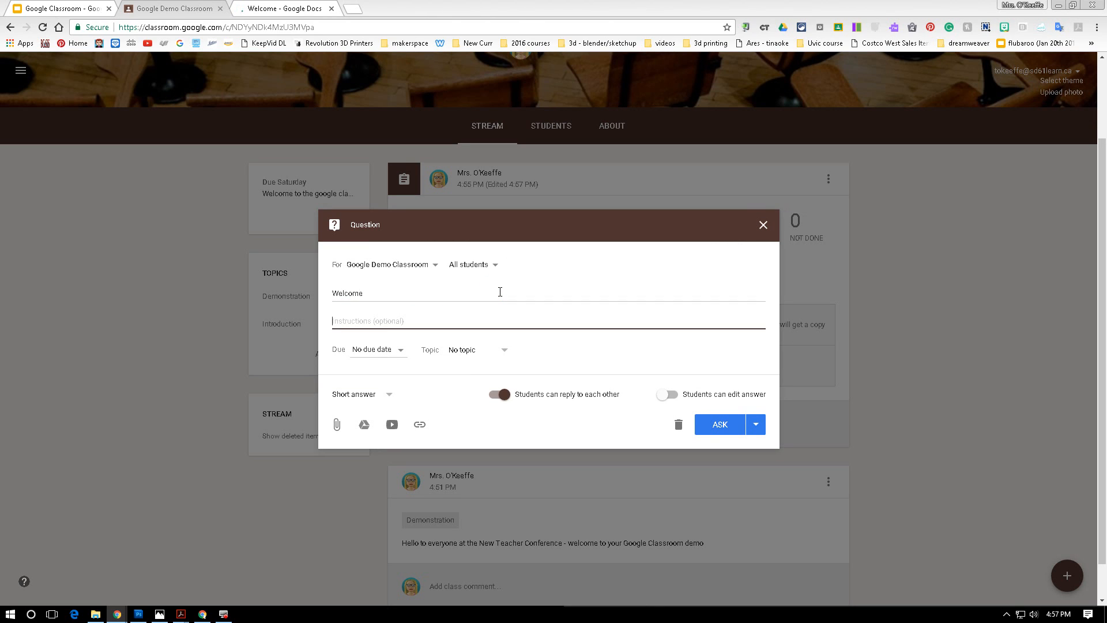
pyautogui.write('How')
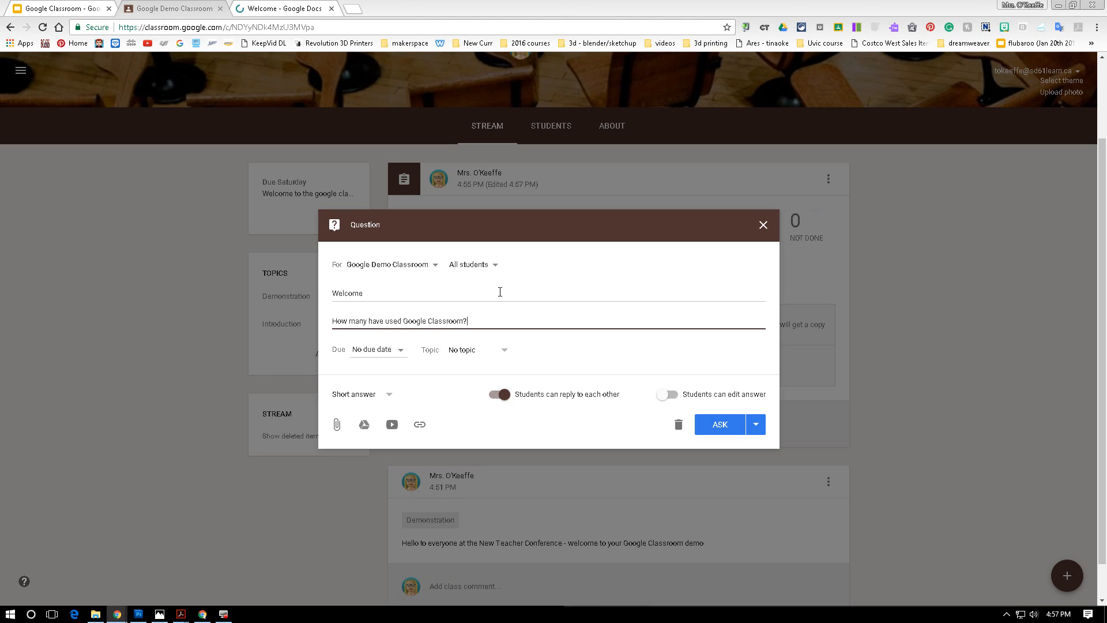
# Set the question's due date to Feb 25, 2017 and its topic to Introduction
pyautogui.click(401, 351)
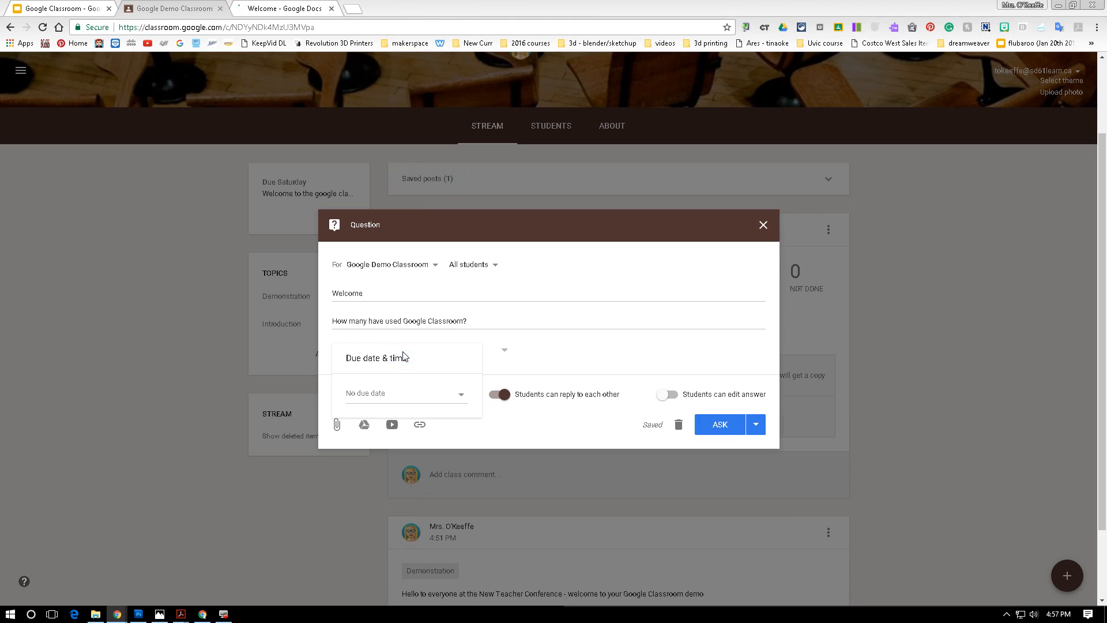
pyautogui.click(431, 403)
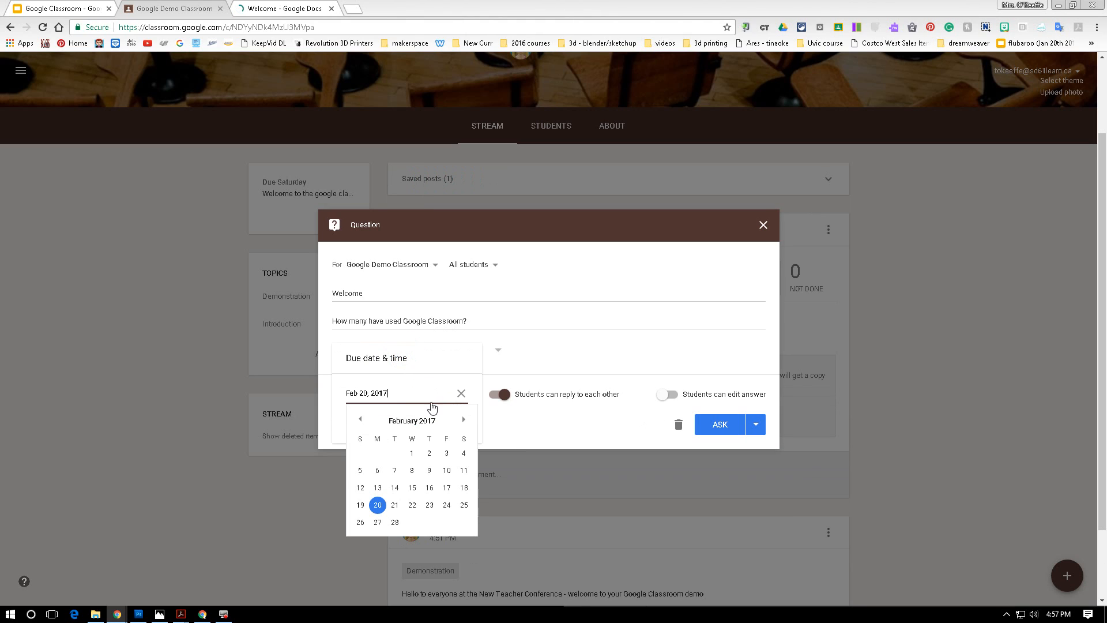
pyautogui.click(463, 507)
pyautogui.click(517, 354)
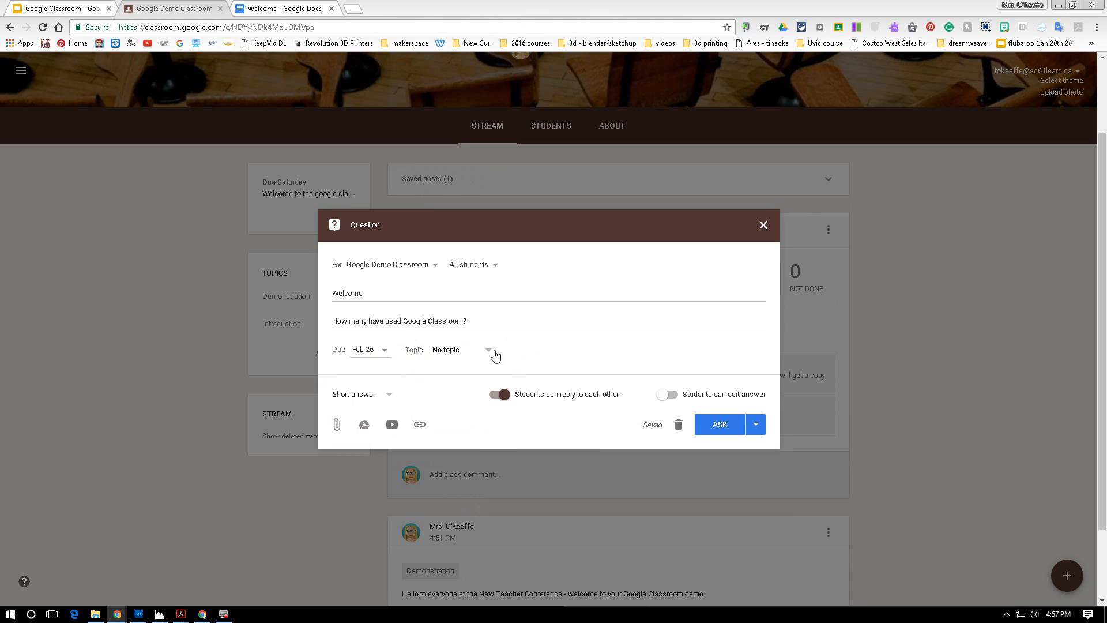
pyautogui.click(487, 348)
pyautogui.click(452, 419)
# Make the question multiple choice with the answer options "Yes" and "No"
pyautogui.click(390, 397)
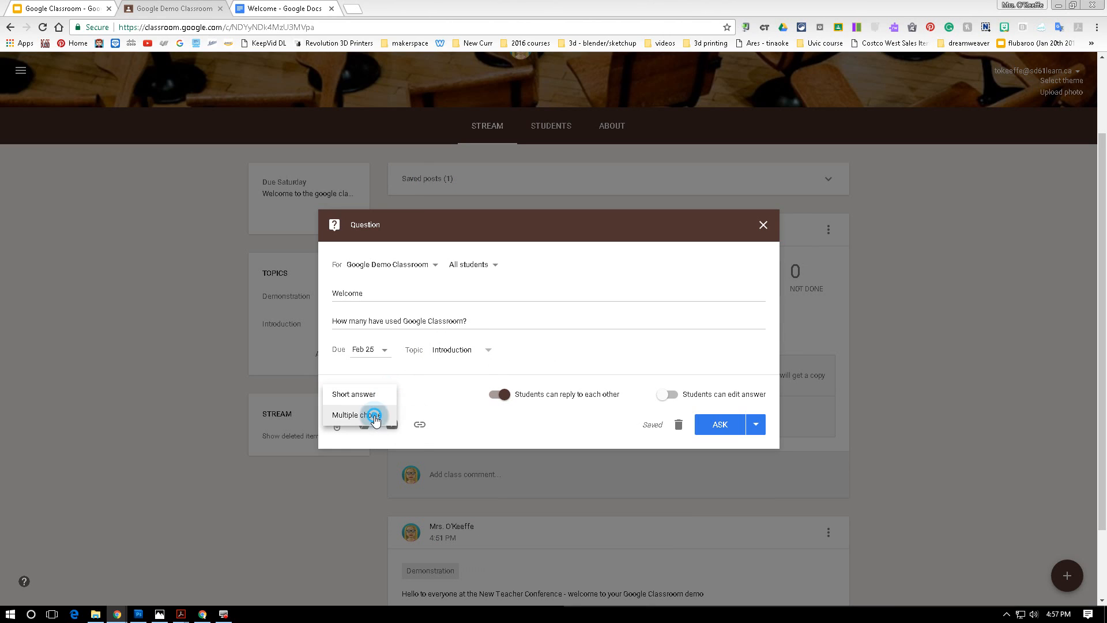
pyautogui.click(373, 415)
pyautogui.click(416, 425)
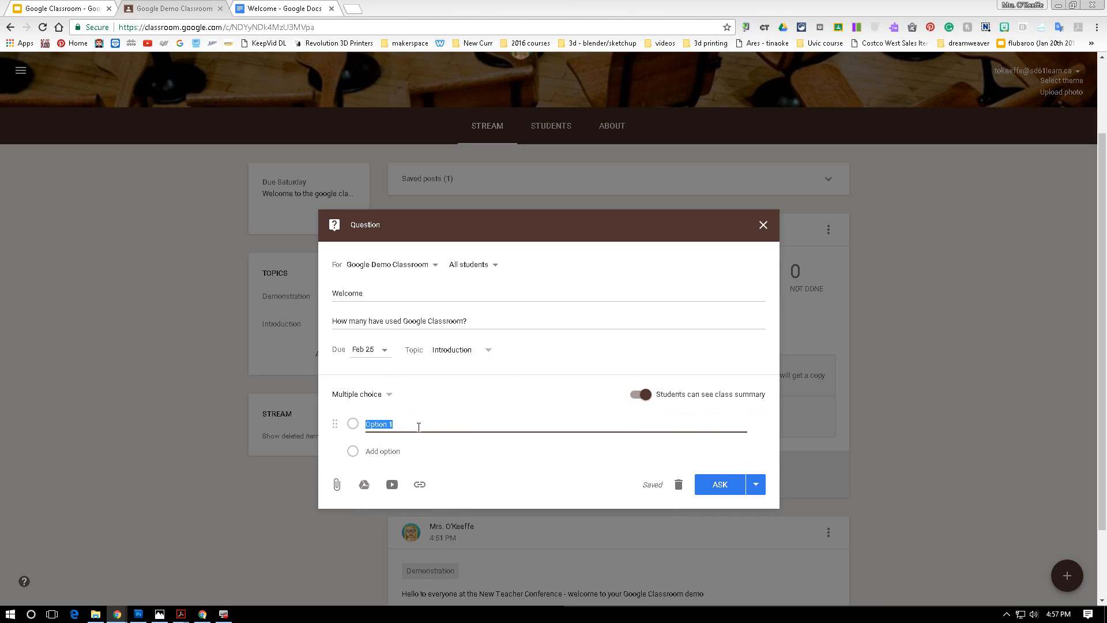
pyautogui.write('Yes')
pyautogui.doubleClick(368, 426)
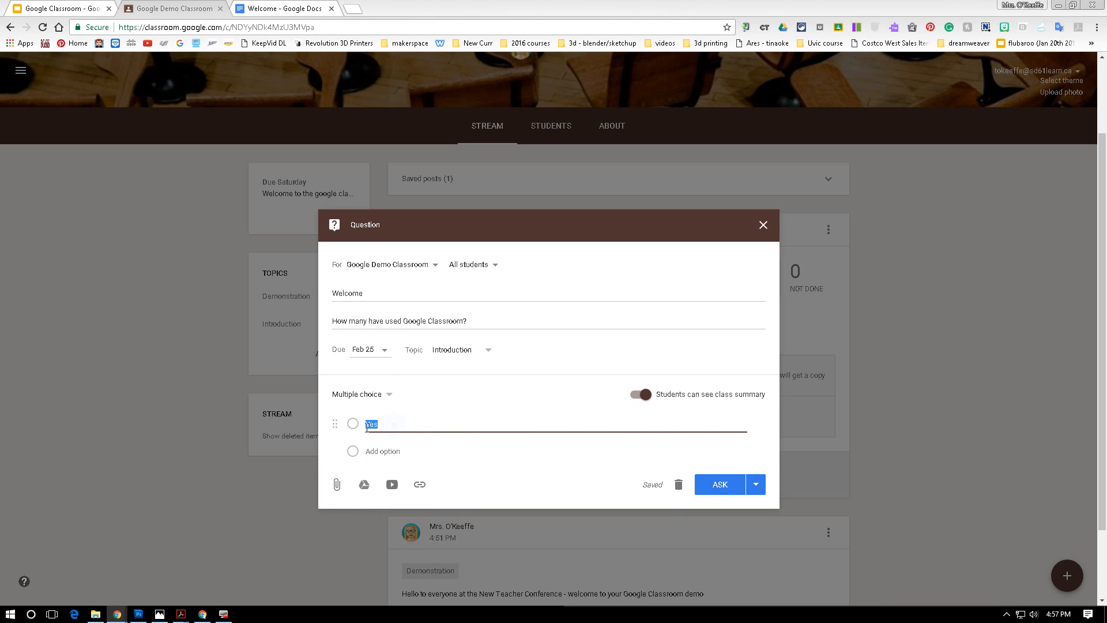
pyautogui.click(489, 353)
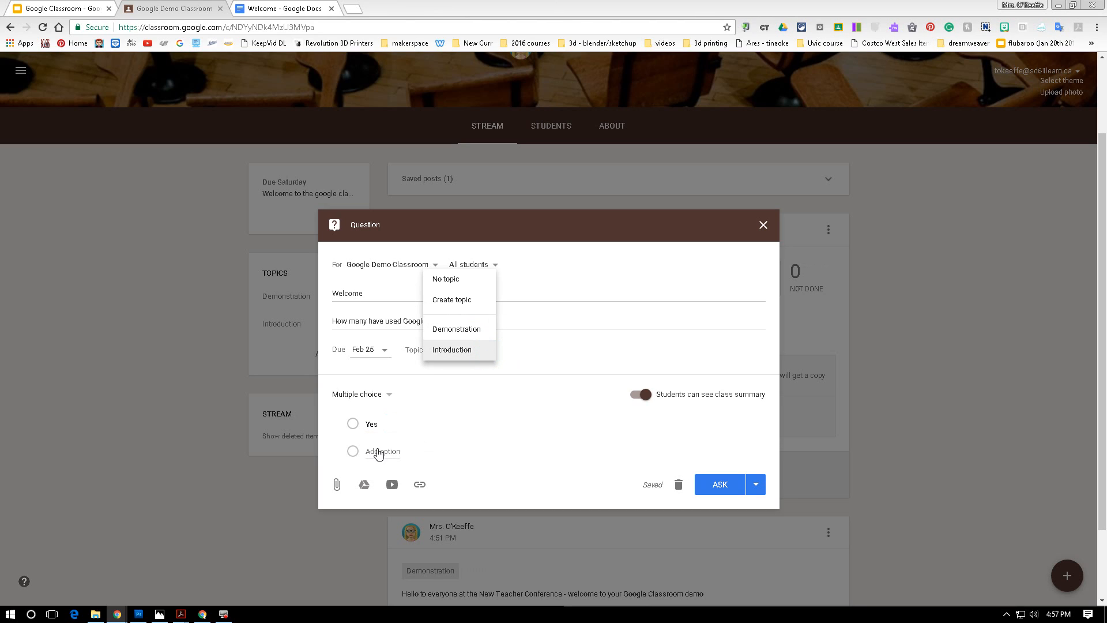
pyautogui.click(381, 425)
pyautogui.click(389, 452)
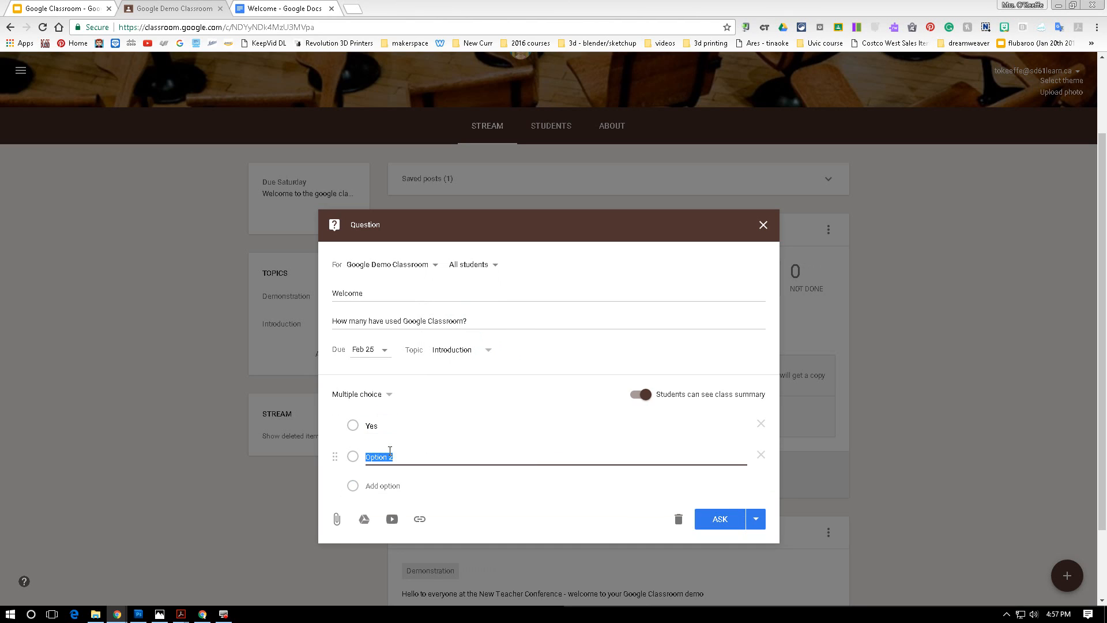
pyautogui.write('No')
# Leave the class summary visible to students and ask the question in the class
pyautogui.click(695, 395)
pyautogui.click(647, 395)
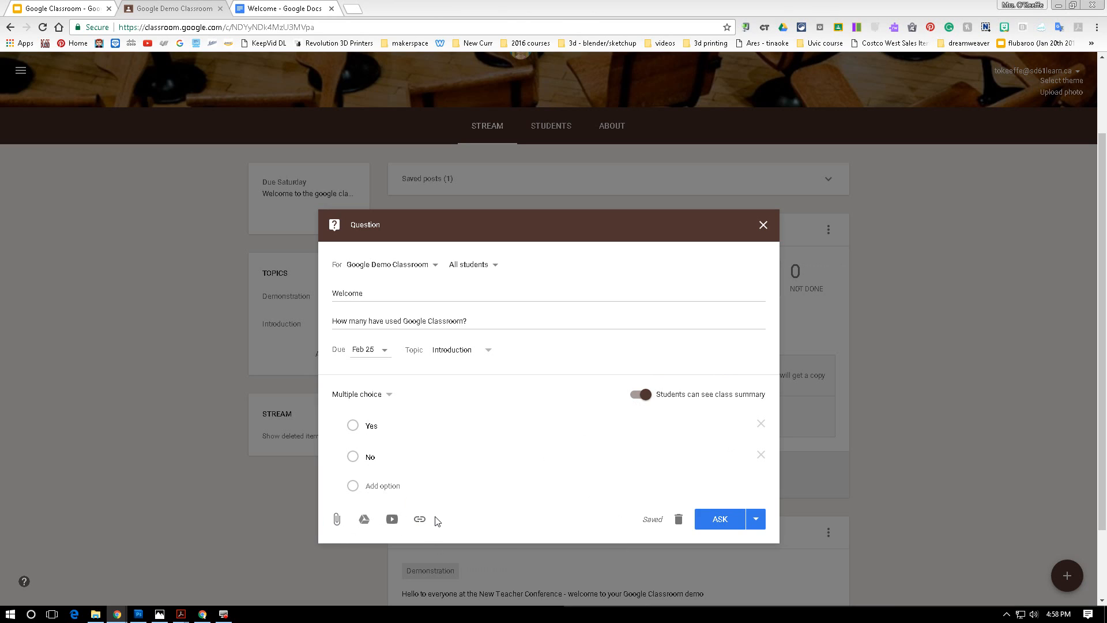
pyautogui.click(756, 522)
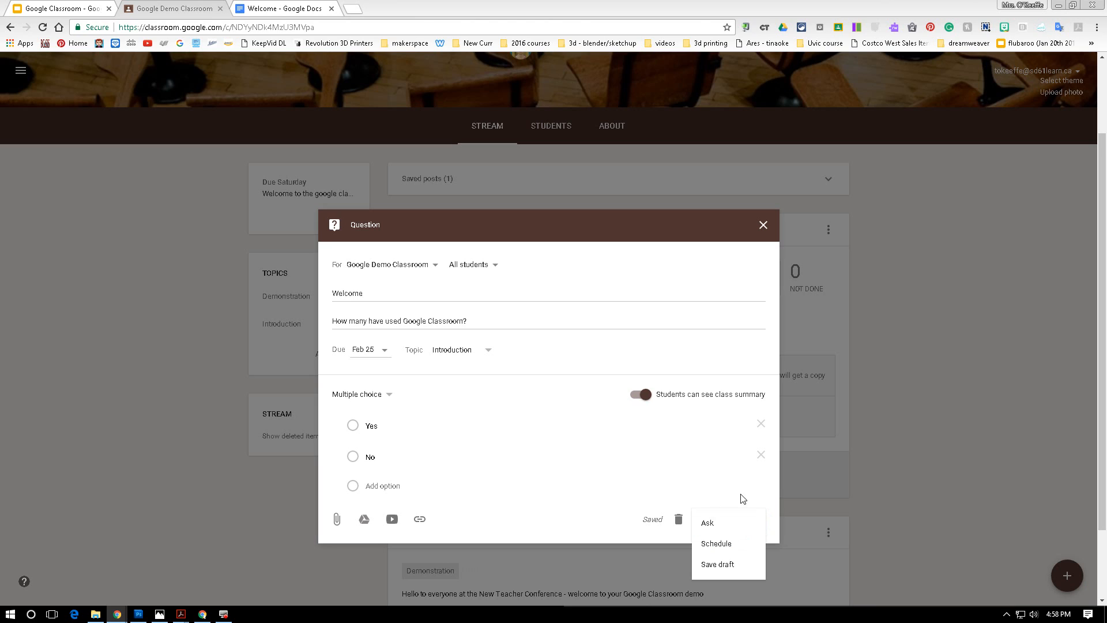
pyautogui.click(737, 490)
pyautogui.click(733, 522)
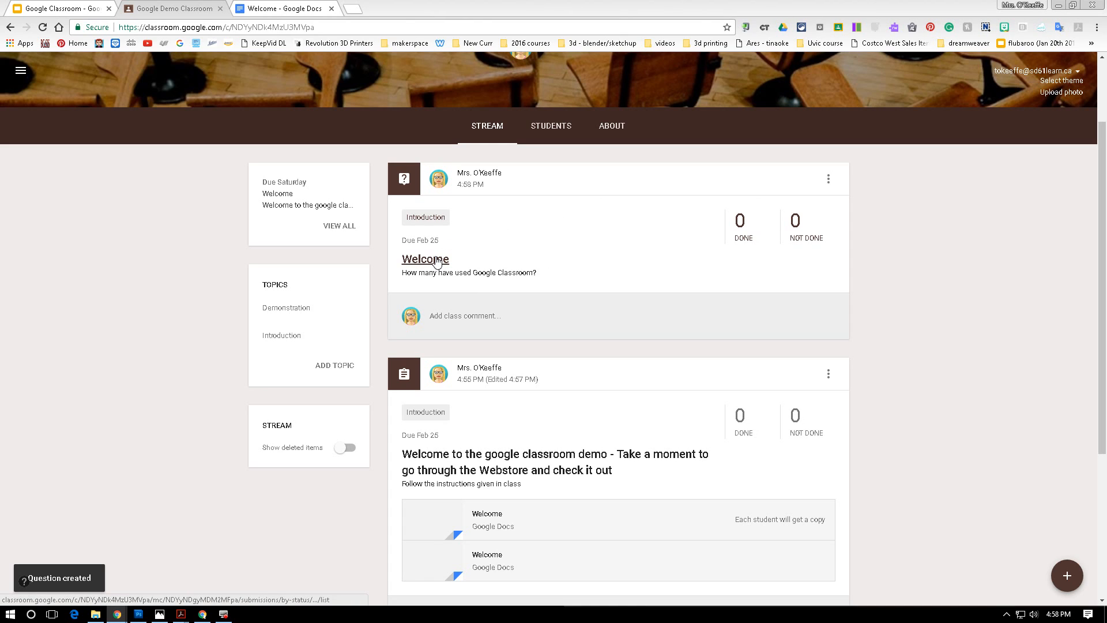
# Review the student answers for the Welcome question and return to the class stream
pyautogui.click(759, 235)
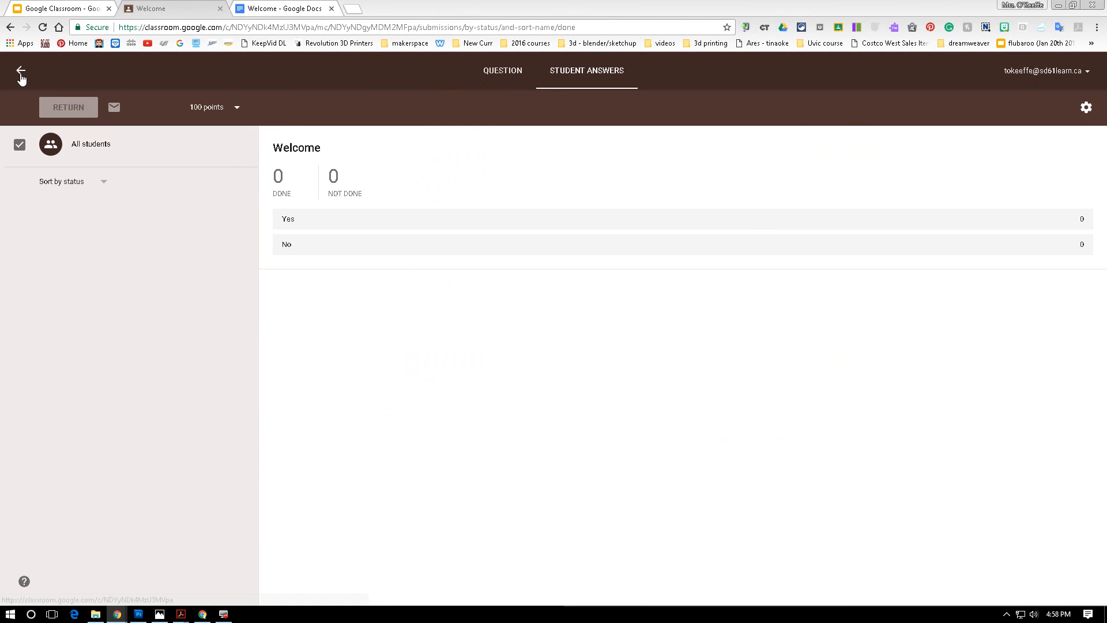
pyautogui.click(20, 70)
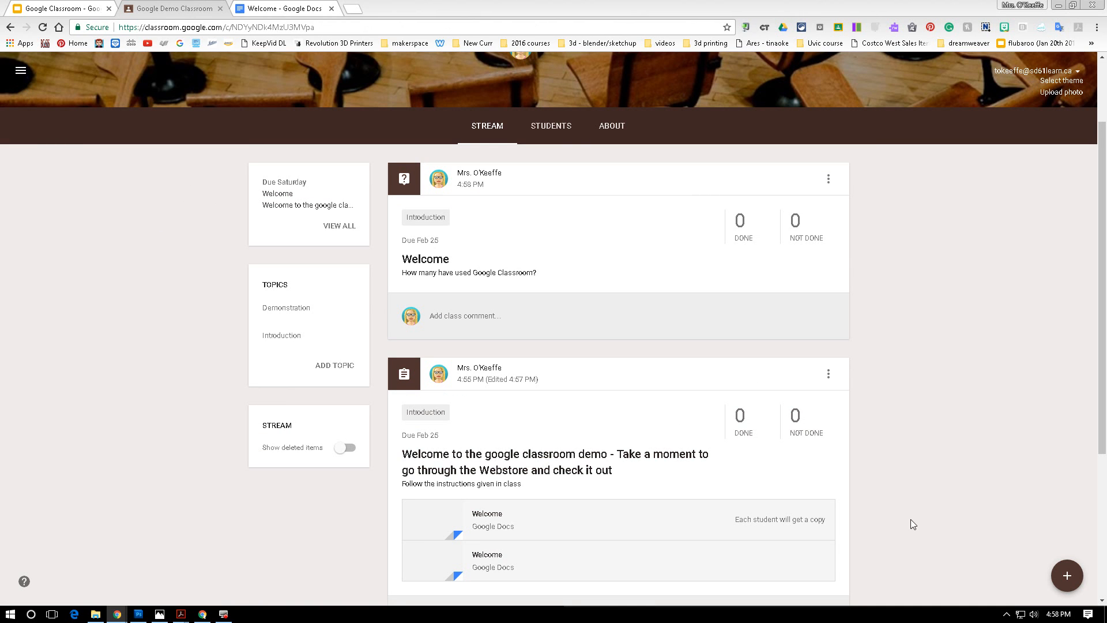
pyautogui.click(1068, 575)
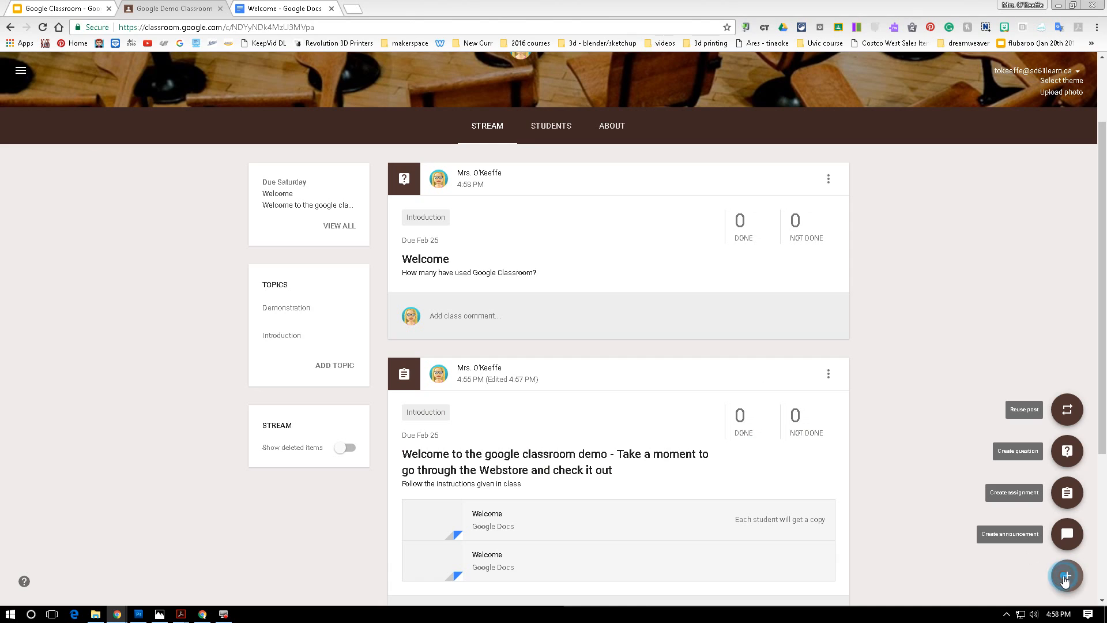
pyautogui.click(1070, 450)
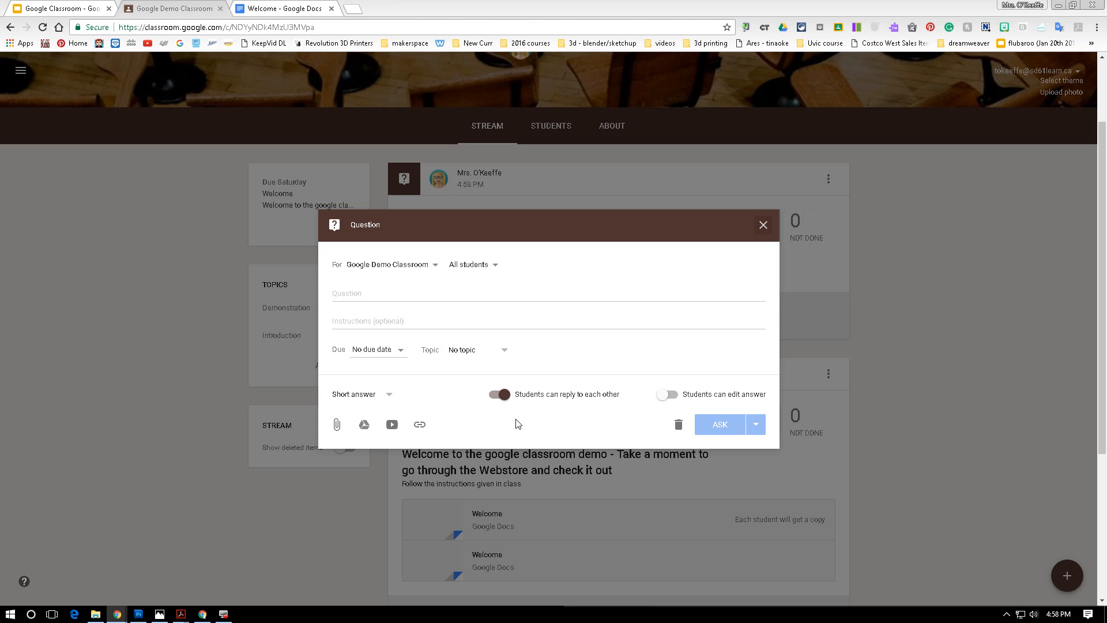
pyautogui.click(763, 225)
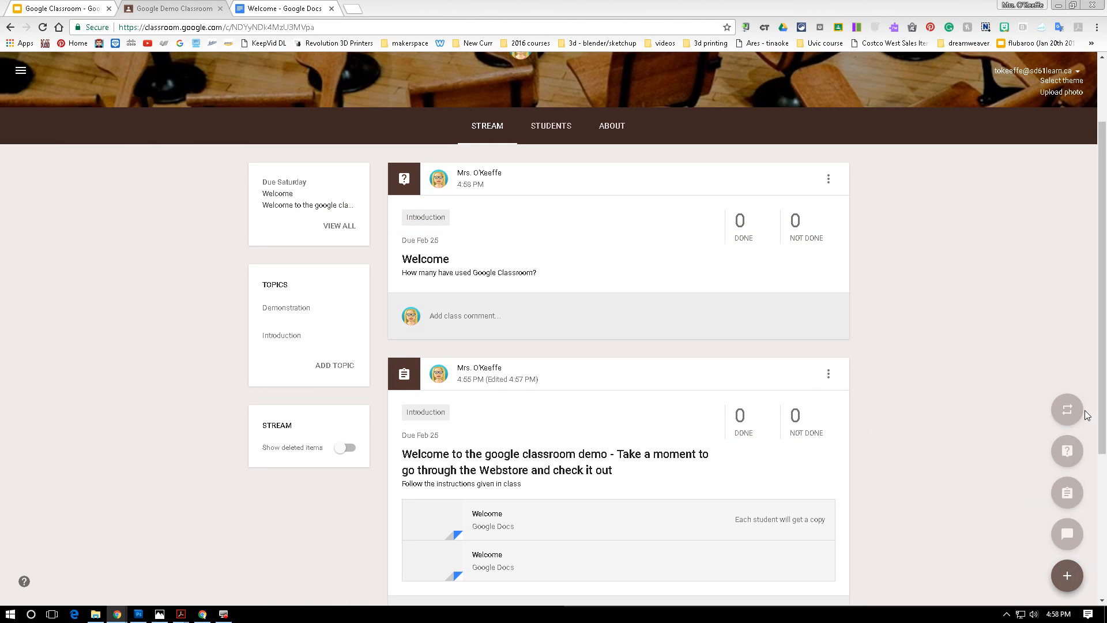
pyautogui.moveTo(1067, 575)
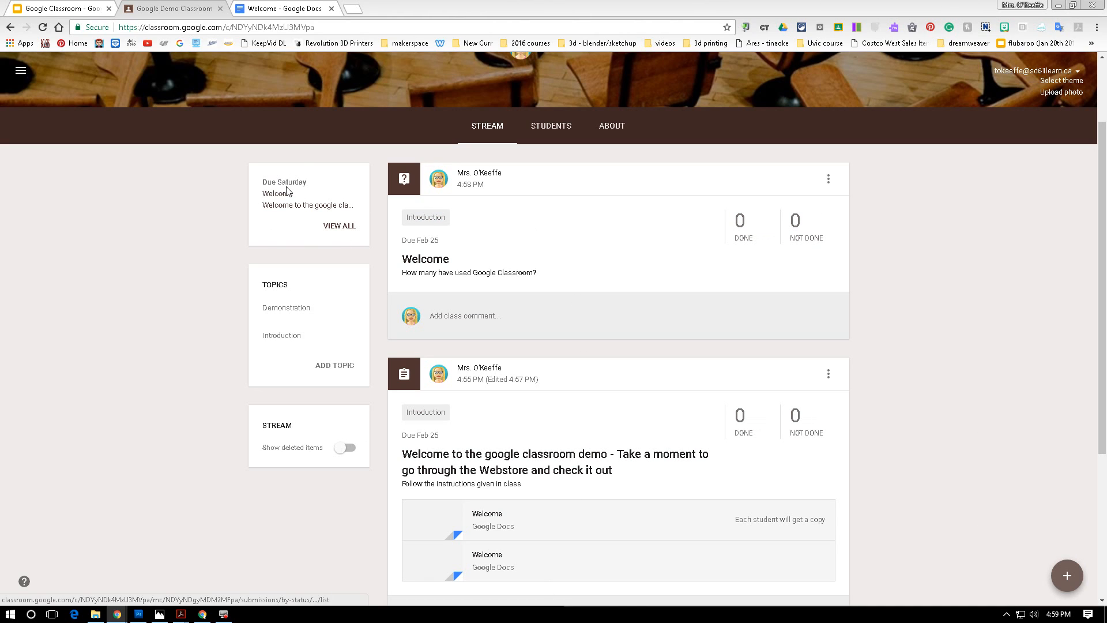
# View all of the class's upcoming work and return to the Google Demo Classroom stream
pyautogui.click(335, 227)
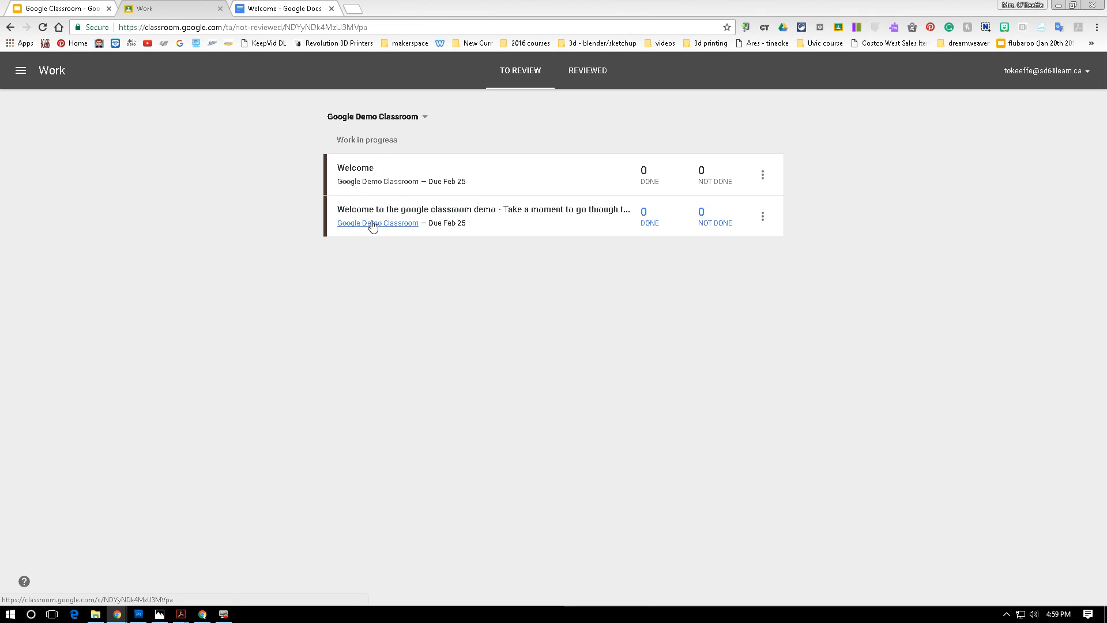
pyautogui.click(17, 71)
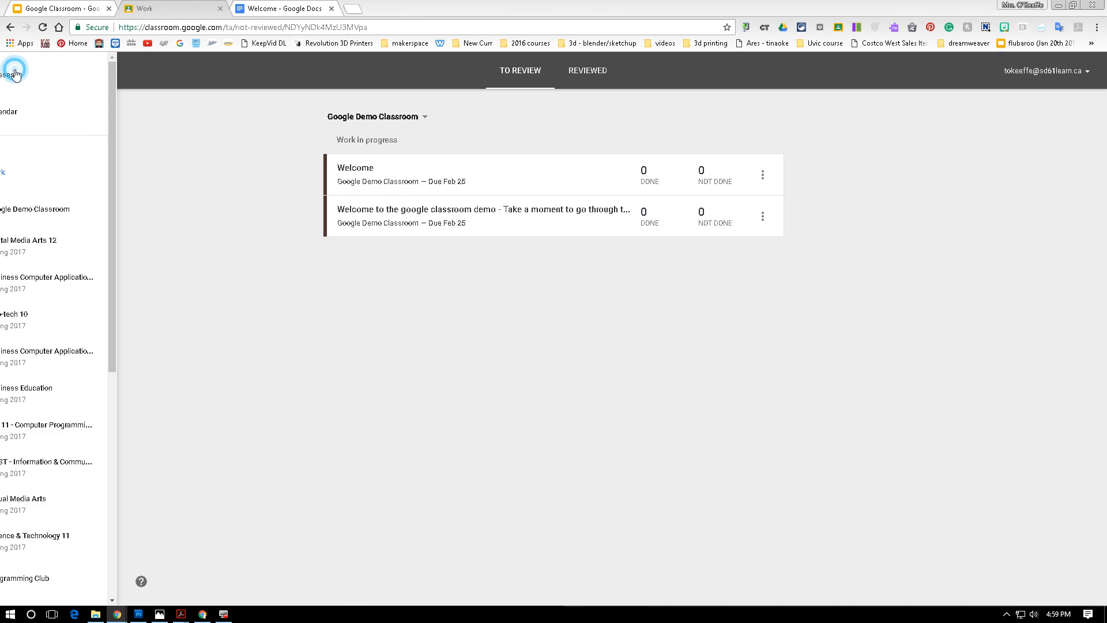
pyautogui.click(49, 213)
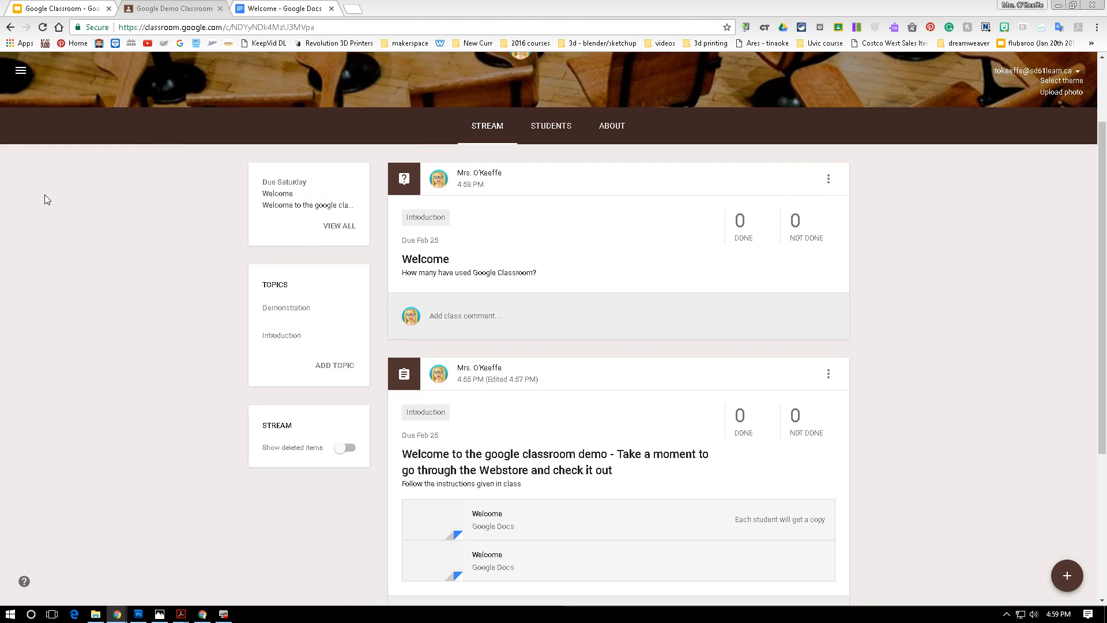
# Mark the "Welcome to the google classroom demo" assignment as reviewed in the class work list and view the reviewed work
pyautogui.click(346, 226)
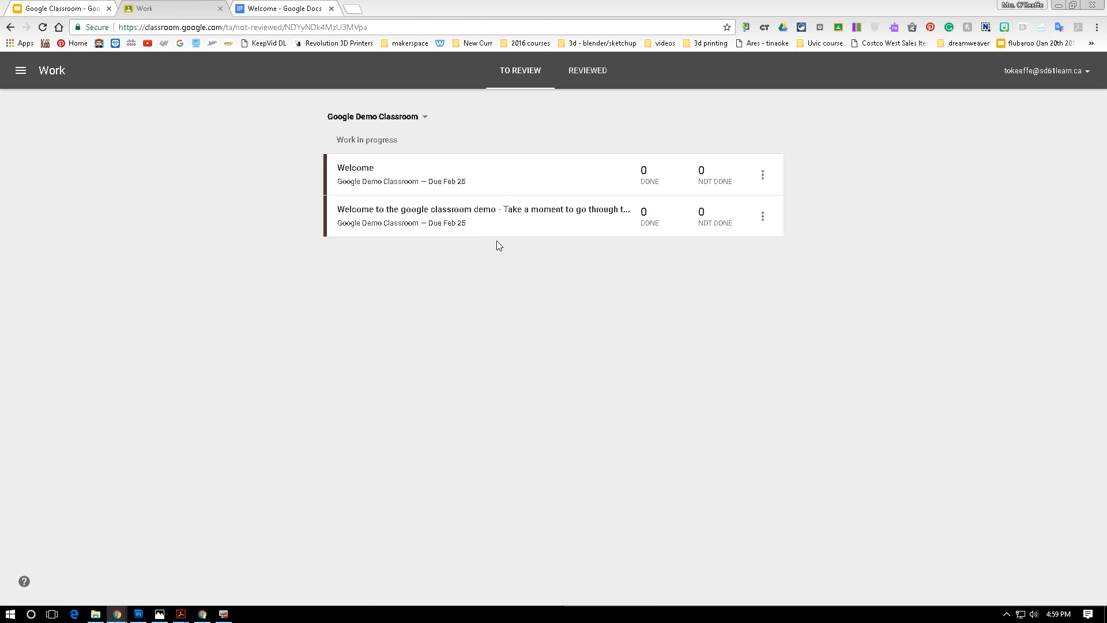
pyautogui.click(588, 72)
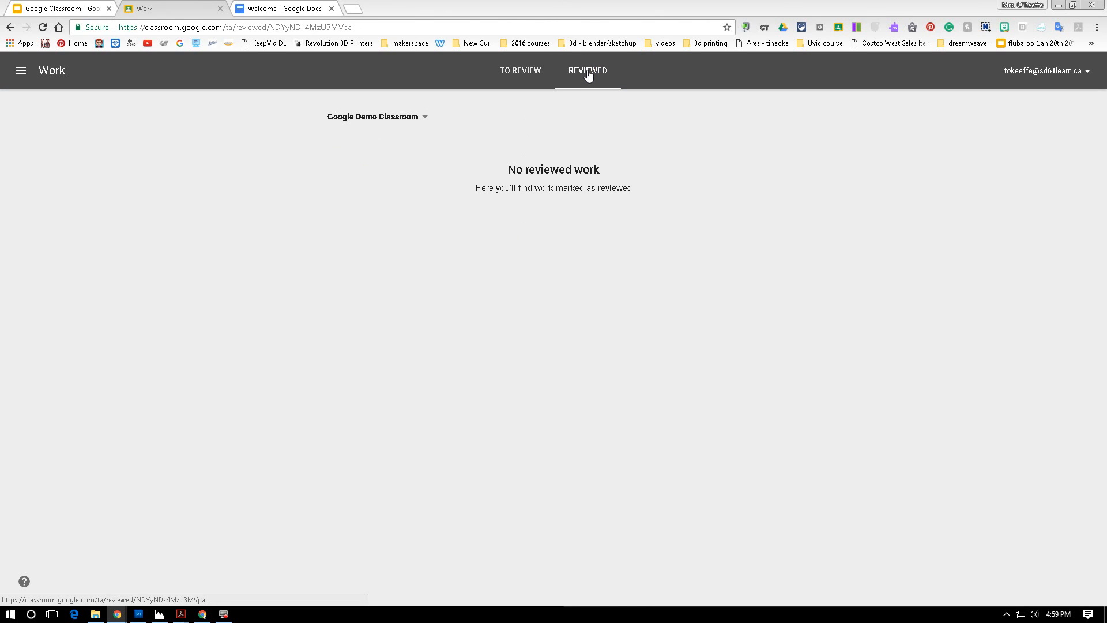
pyautogui.click(522, 72)
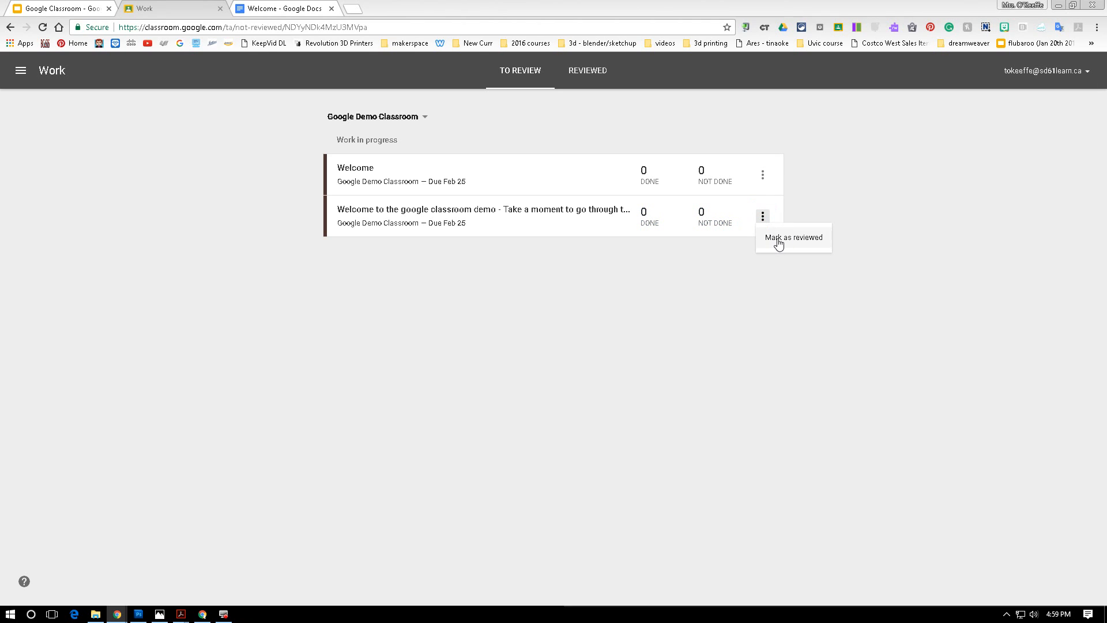
pyautogui.click(779, 241)
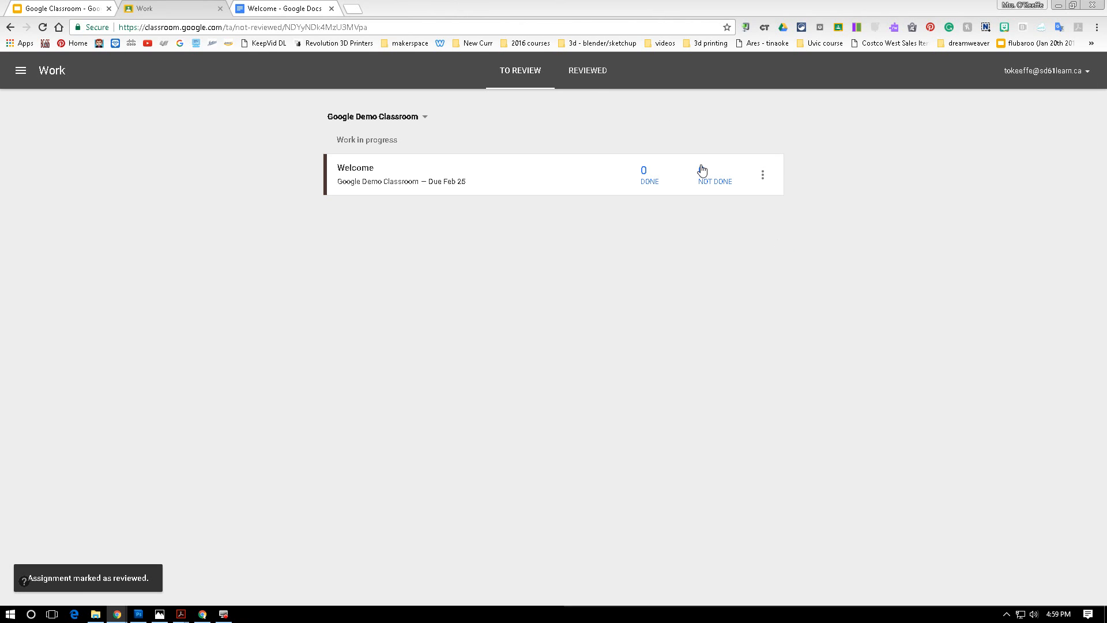
pyautogui.click(588, 78)
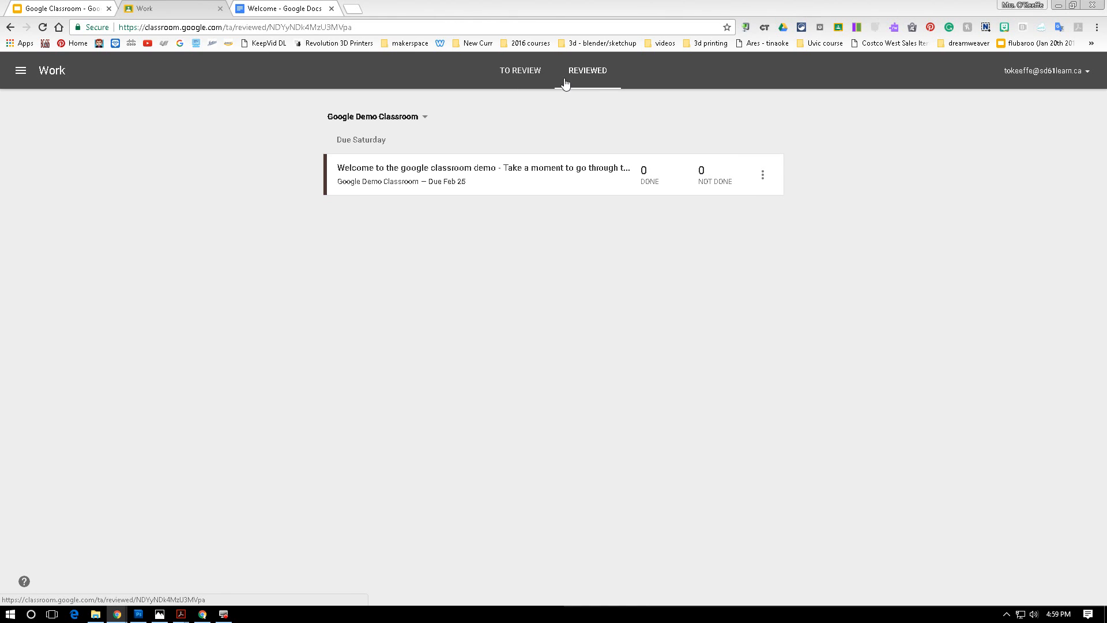
# View the work still to review and the list of classes to filter by, and return to the Google Demo Classroom stream
pyautogui.click(522, 73)
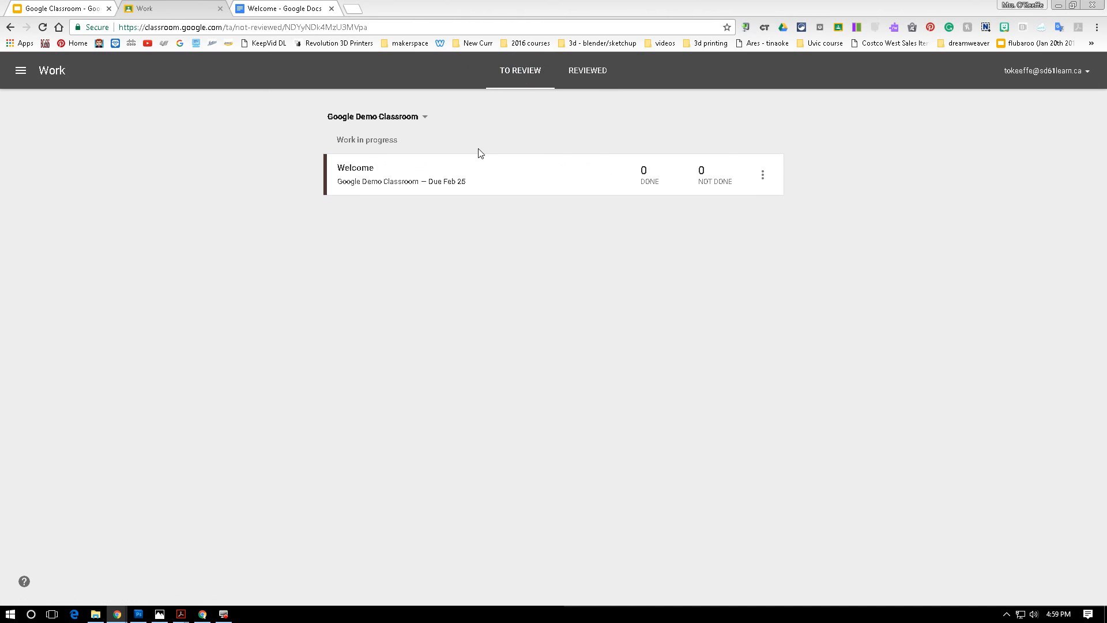
pyautogui.click(425, 116)
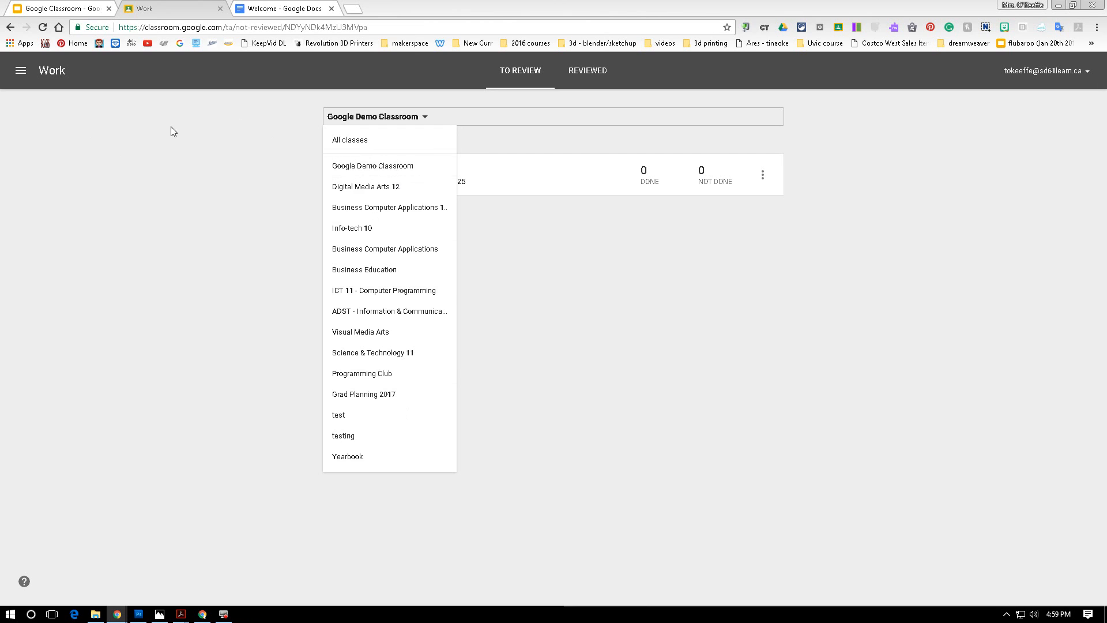
pyautogui.click(110, 124)
pyautogui.click(24, 72)
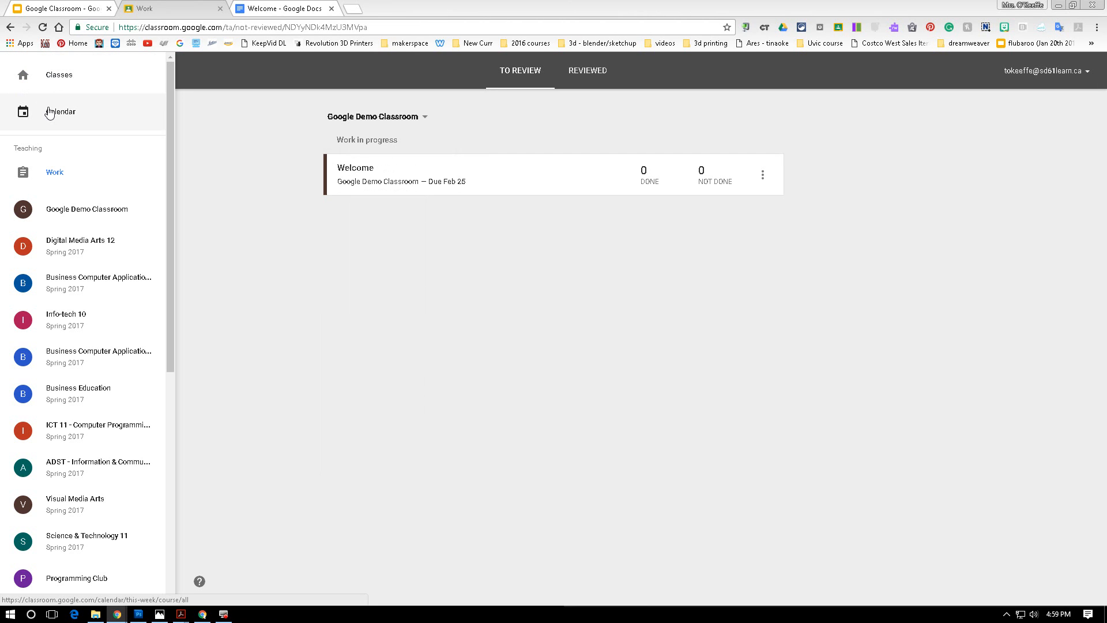
pyautogui.click(76, 213)
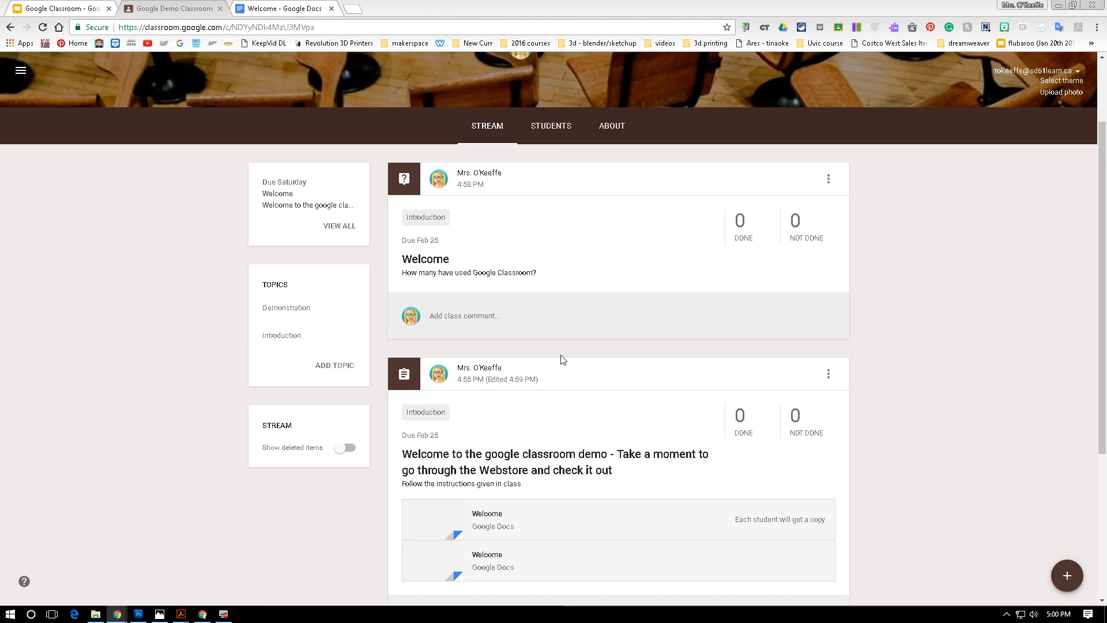
# Look through the stream posts, view only those under the Demonstration topic, and return to the class stream
pyautogui.scroll(-4, 560, 362)
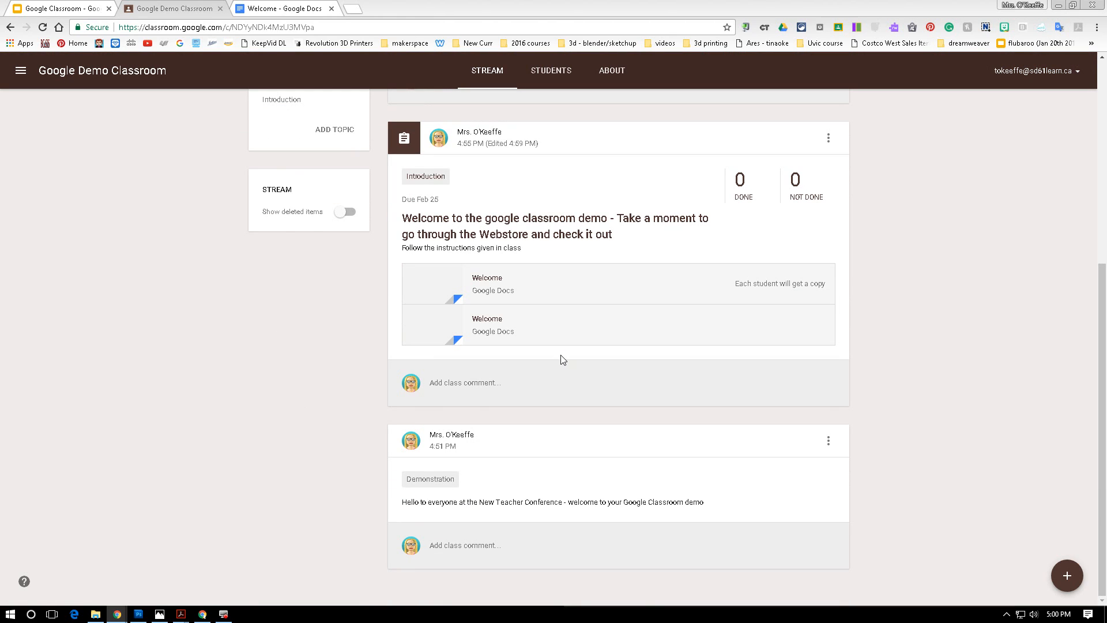
pyautogui.scroll(4, 563, 360)
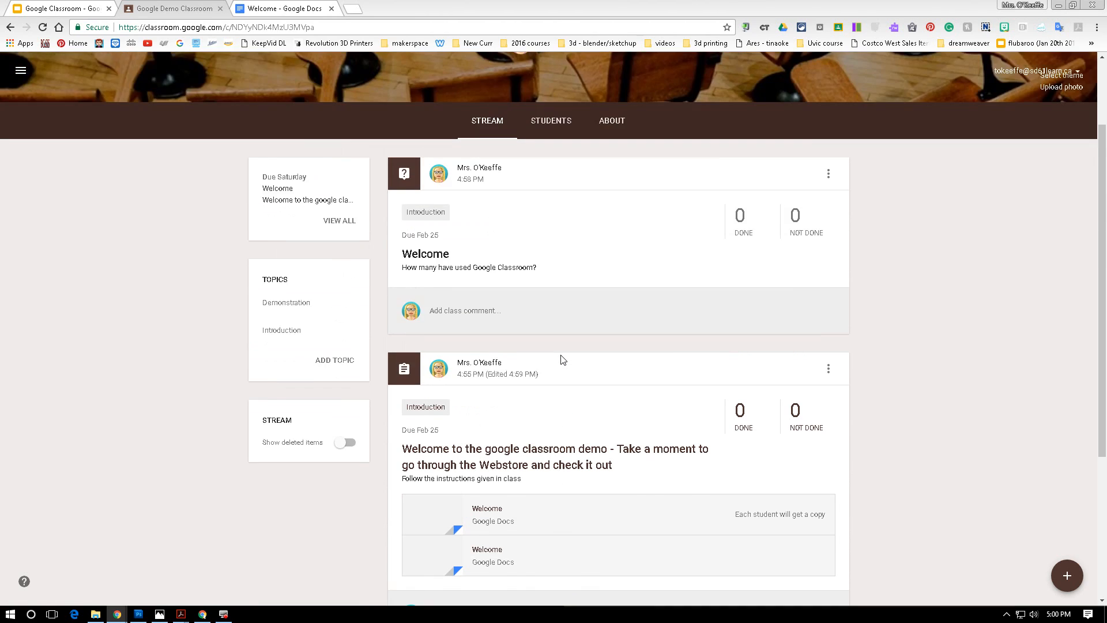
pyautogui.scroll(-1, 563, 360)
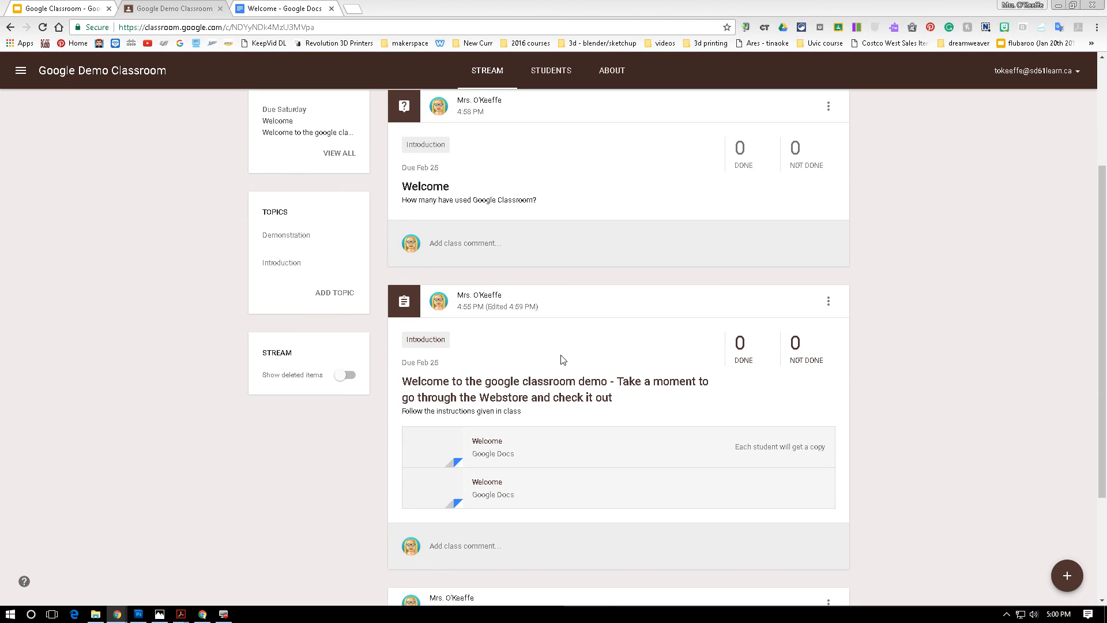
pyautogui.click(295, 240)
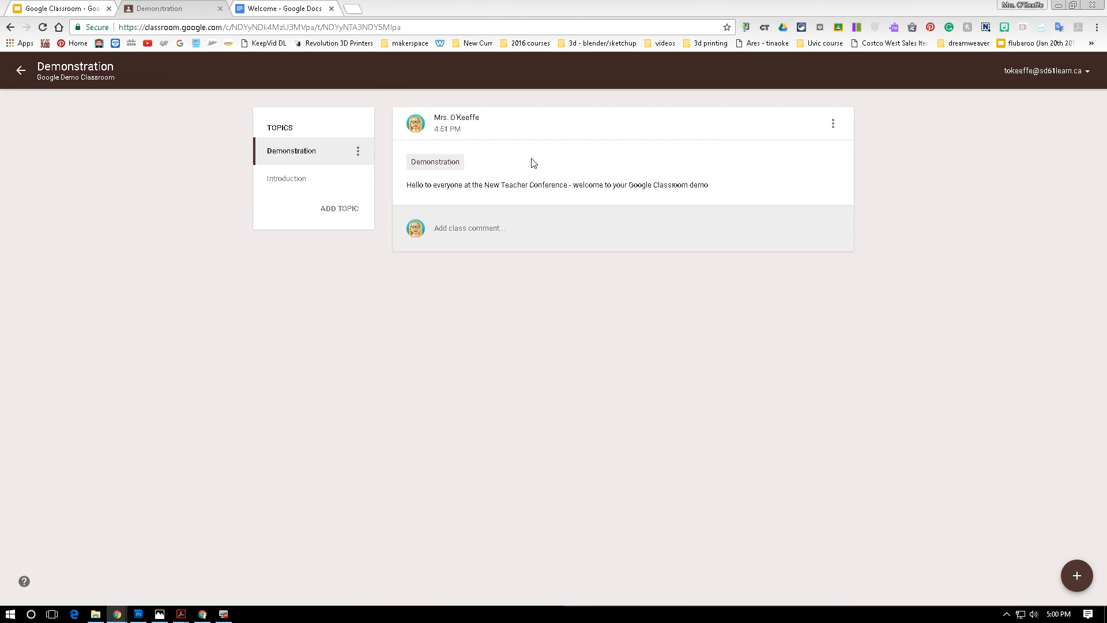
pyautogui.click(22, 71)
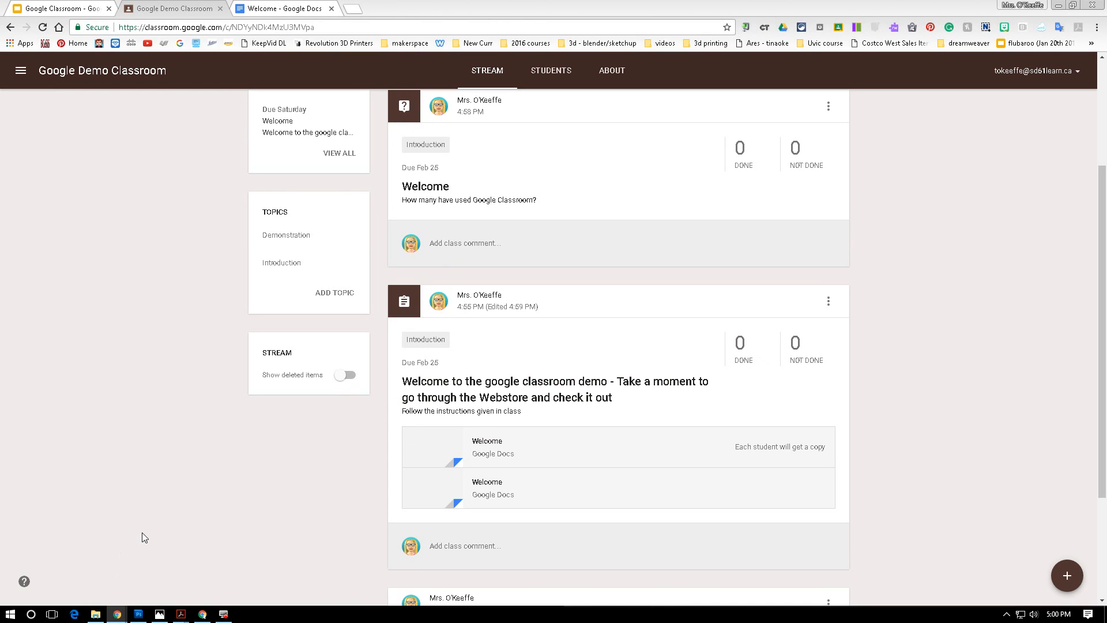
# Display the help and feedback options for the class stream
pyautogui.click(23, 583)
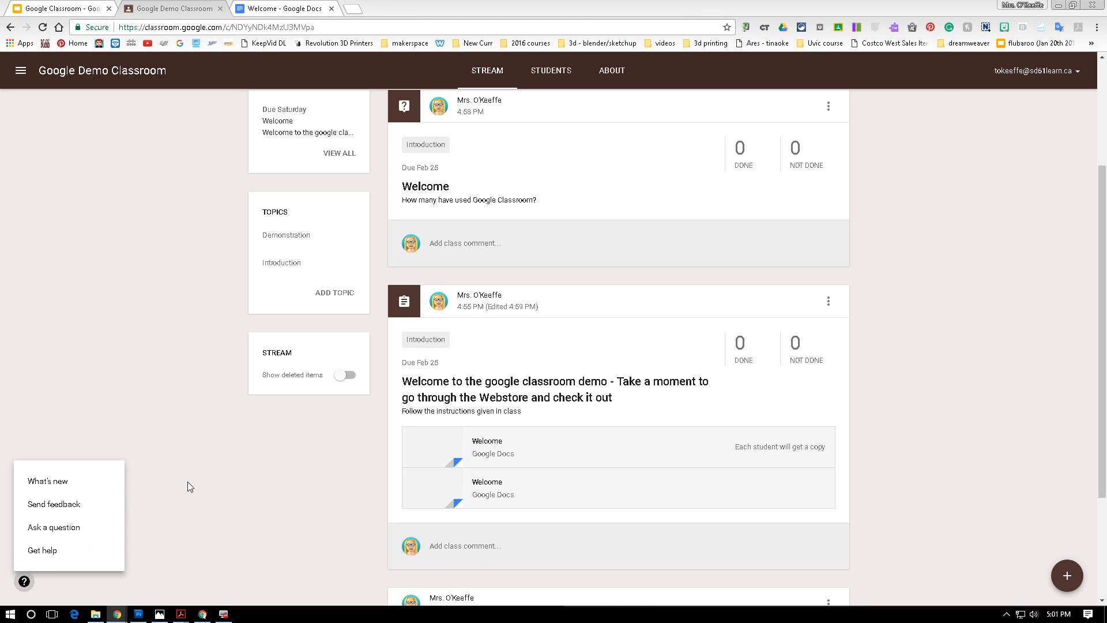
pyautogui.scroll(3, 188, 485)
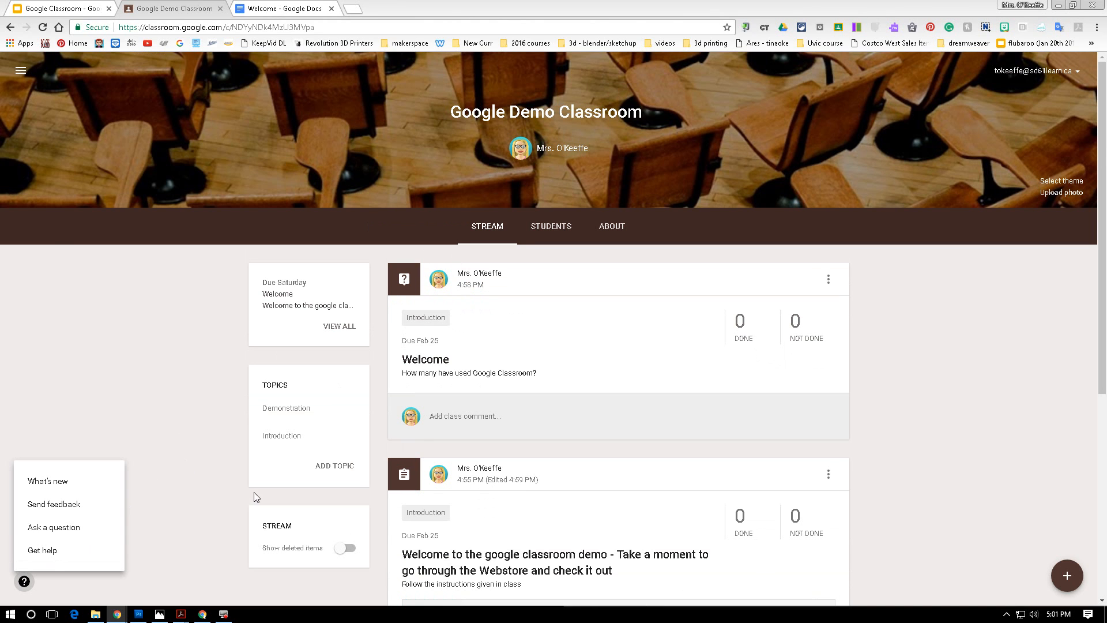